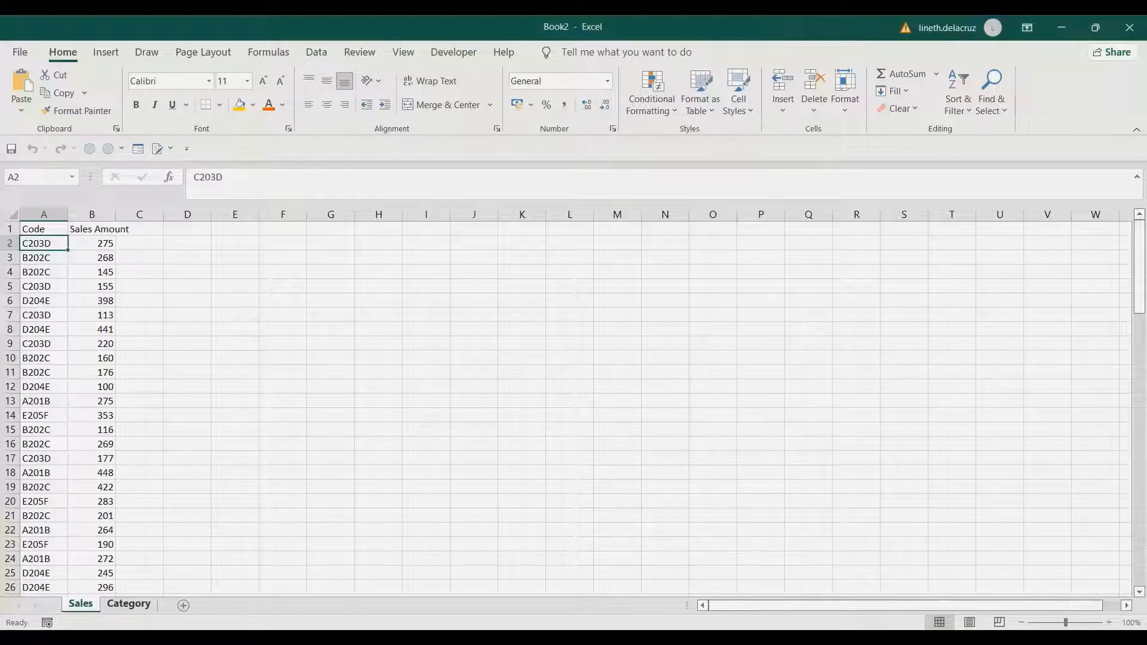
# - Select the sales data on the Sales sheet and create a query from it as a table range
pyautogui.click(129, 604)
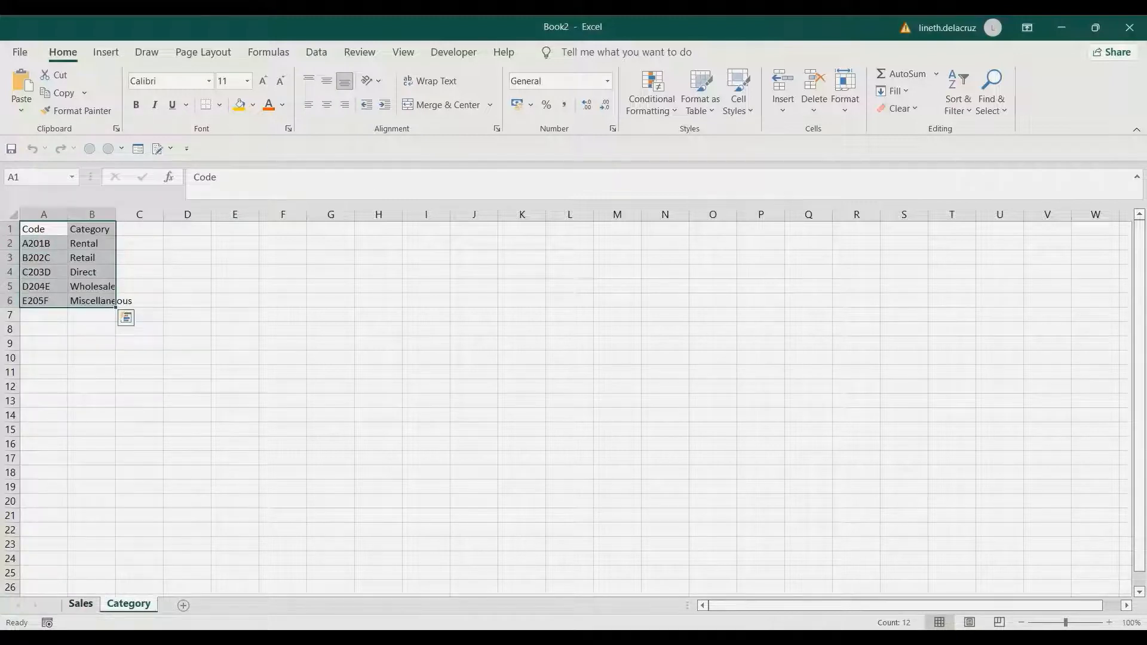
pyautogui.click(81, 604)
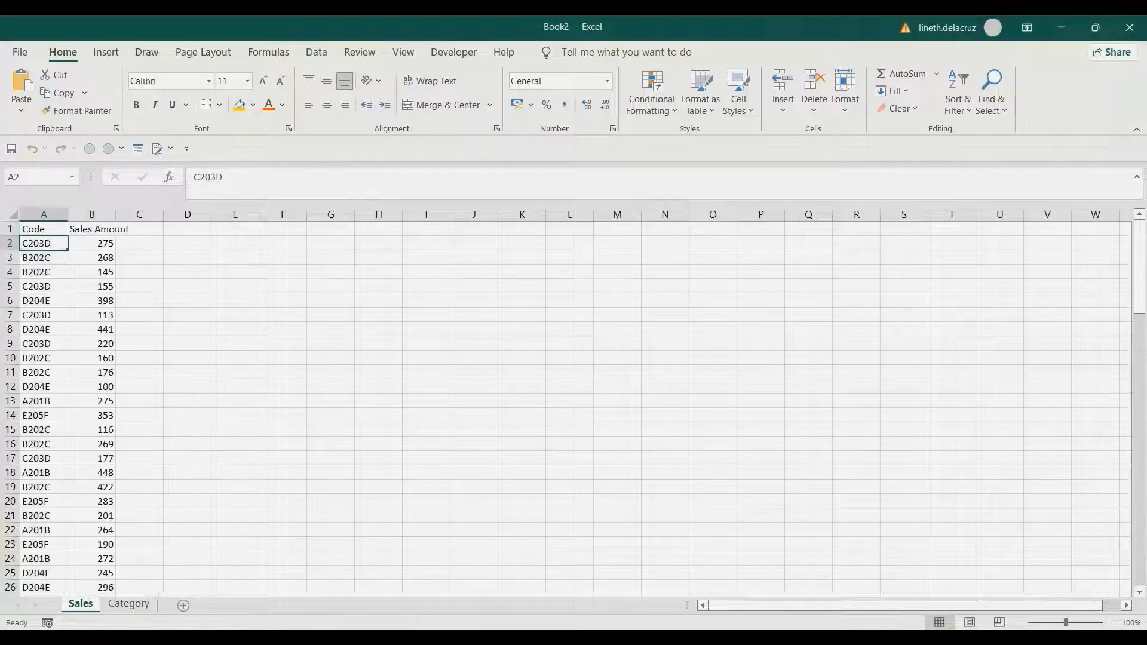
pyautogui.click(43, 230)
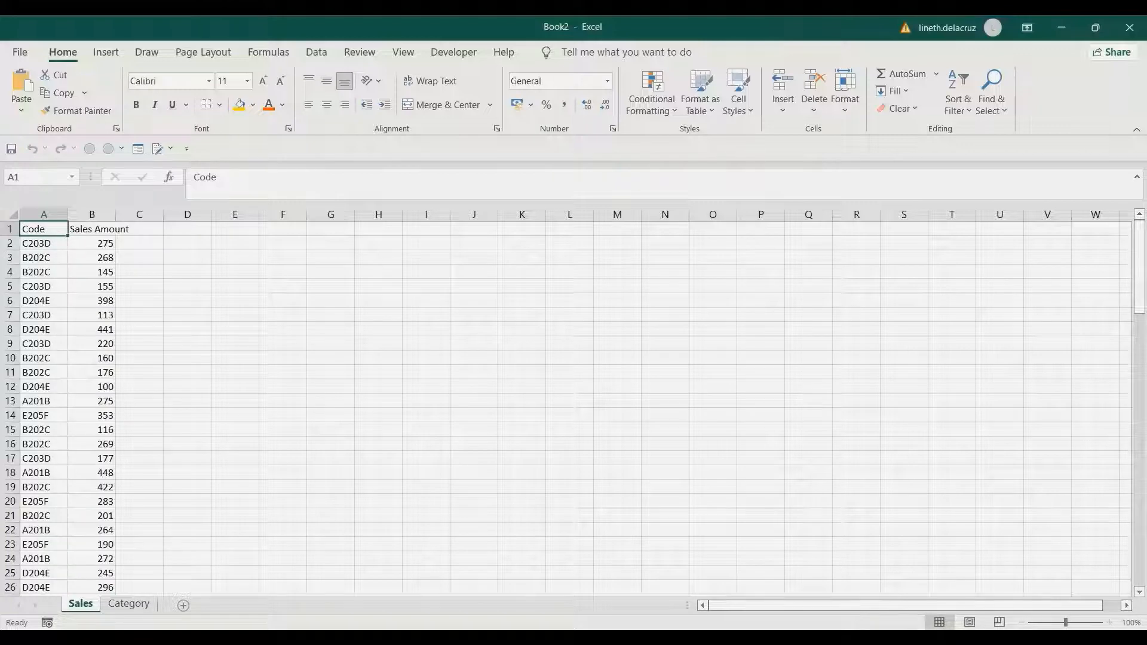
pyautogui.hotkey('ctrl', 'shift', 'Right')
pyautogui.hotkey('ctrl', 'shift', 'Down')
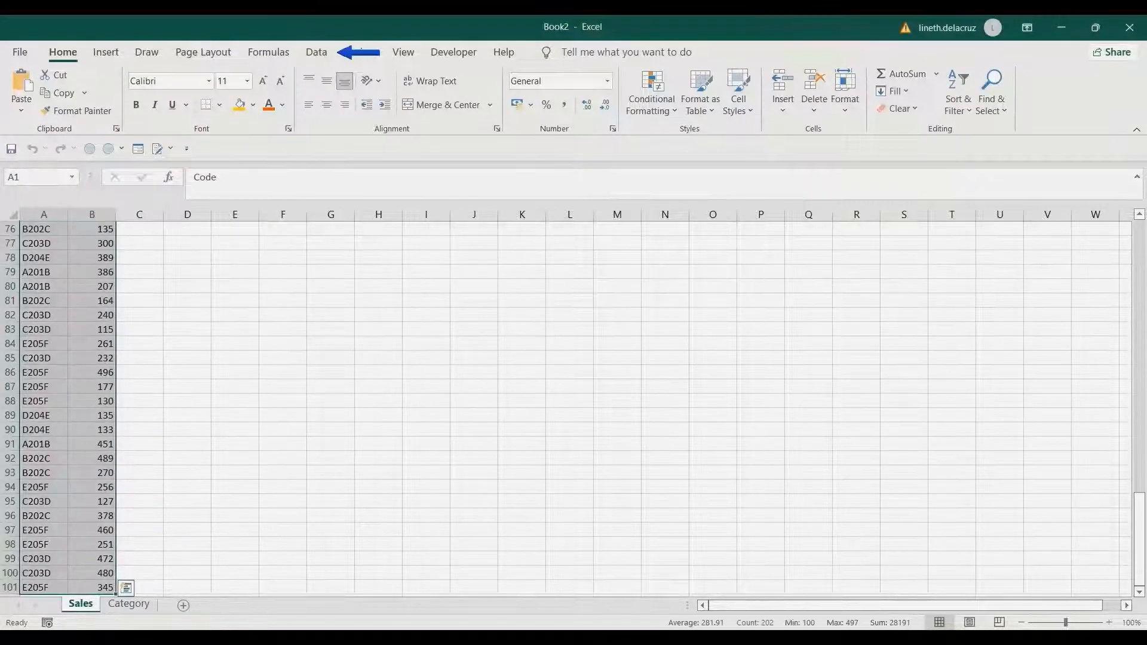
pyautogui.click(316, 53)
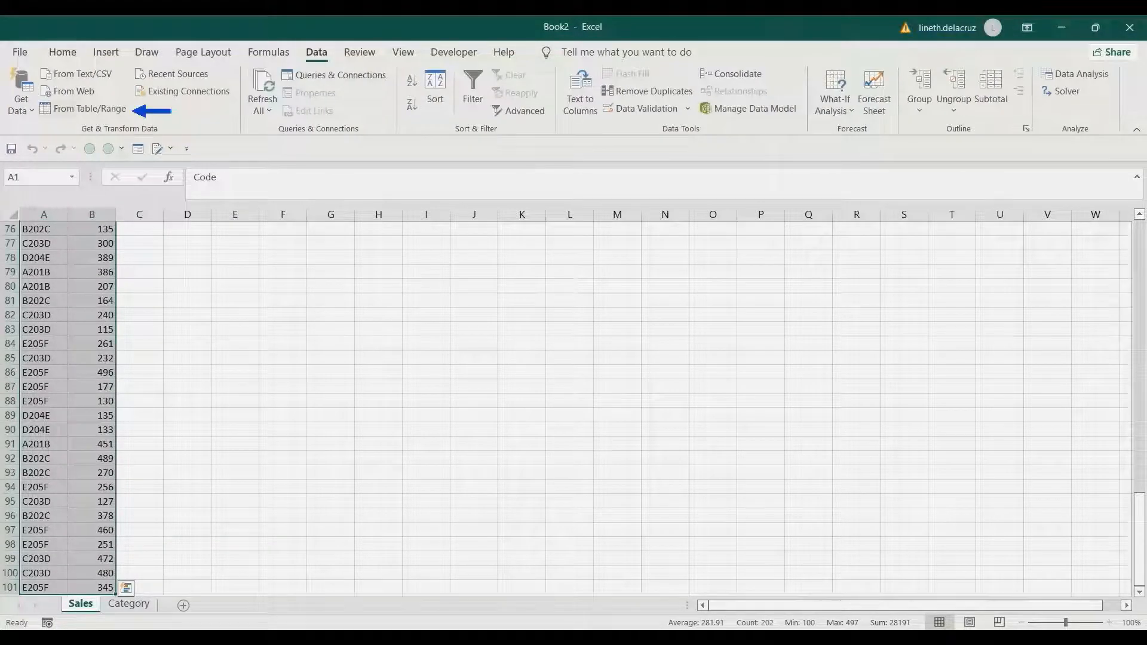
pyautogui.click(84, 108)
pyautogui.press('Return')
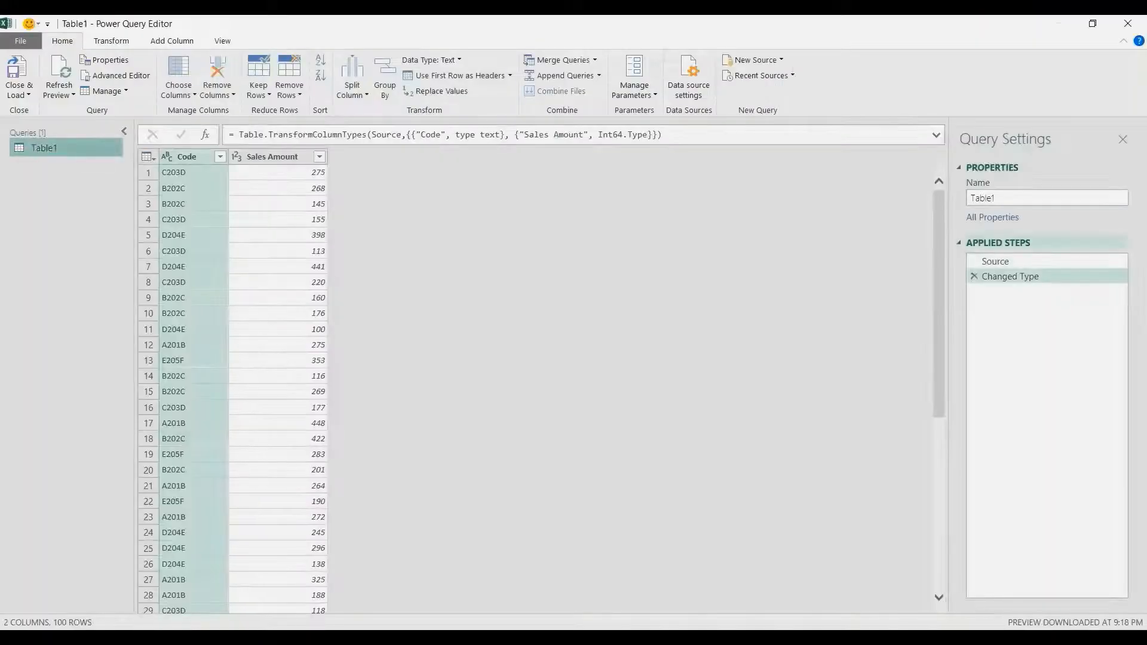
# - Rename the query as Sales by Category
pyautogui.doubleClick(983, 198)
pyautogui.write('Sa')
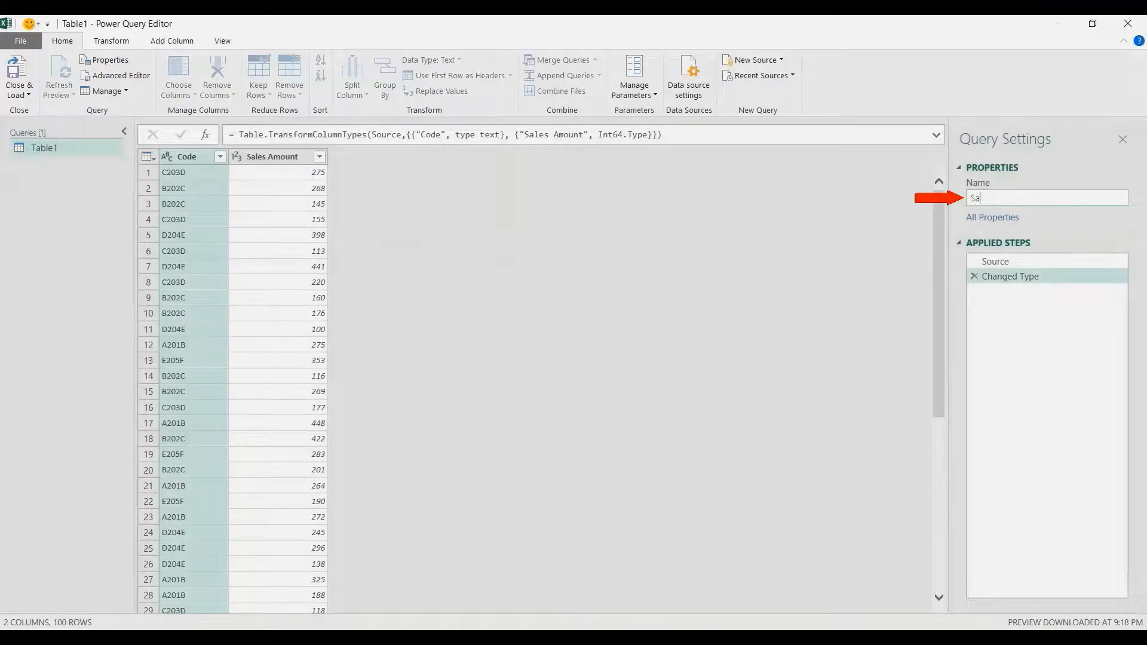
pyautogui.write('les by Catet')
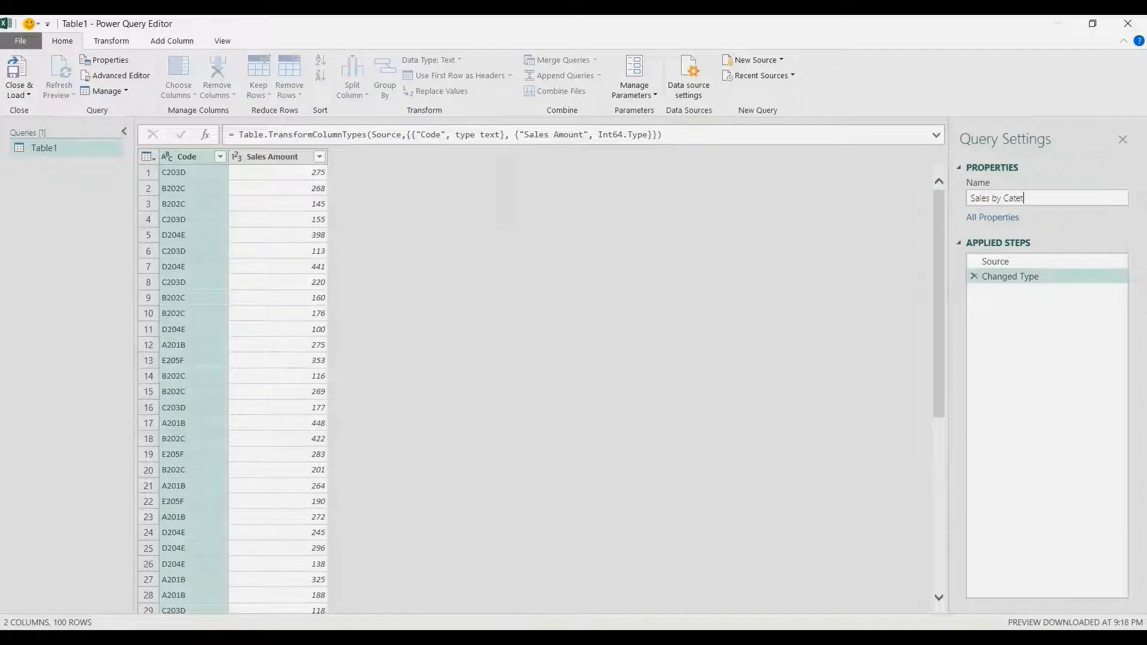
pyautogui.press('BackSpace')
pyautogui.write('gory')
pyautogui.press('Return')
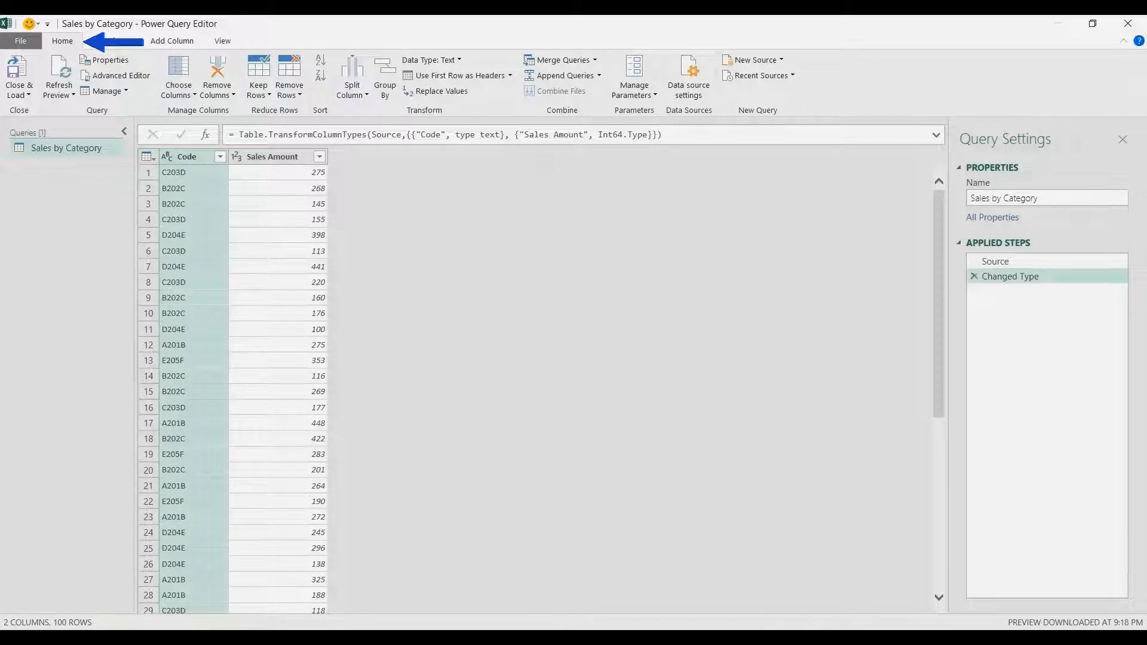
# - Close the editor and load the query as a connection only
pyautogui.click(19, 95)
pyautogui.click(59, 126)
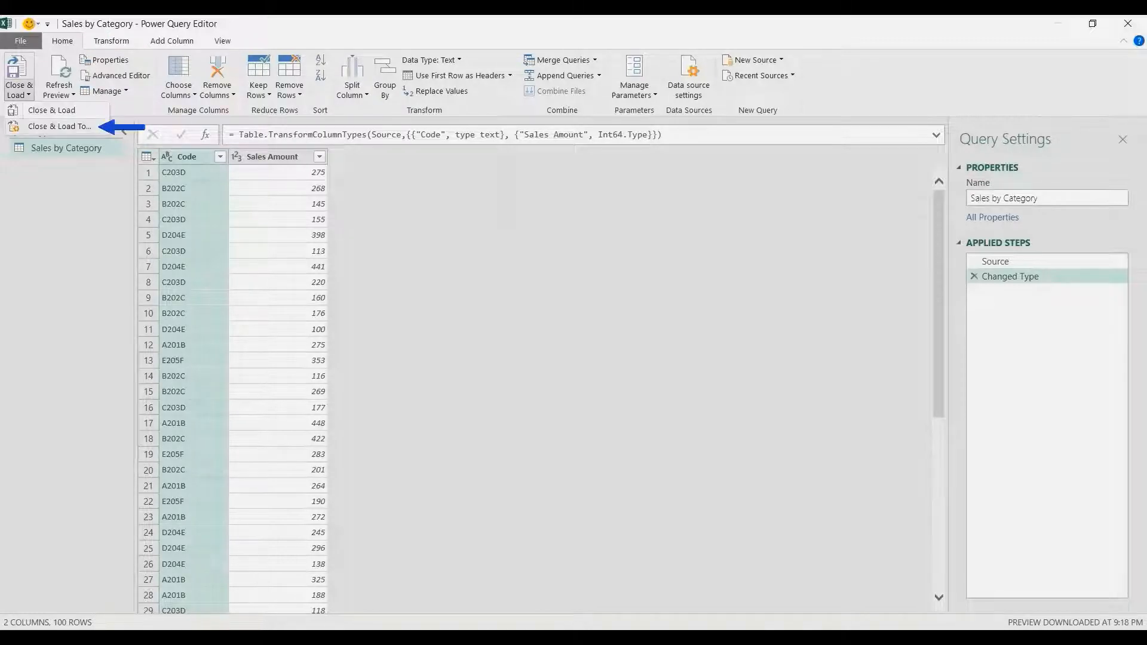
pyautogui.click(488, 363)
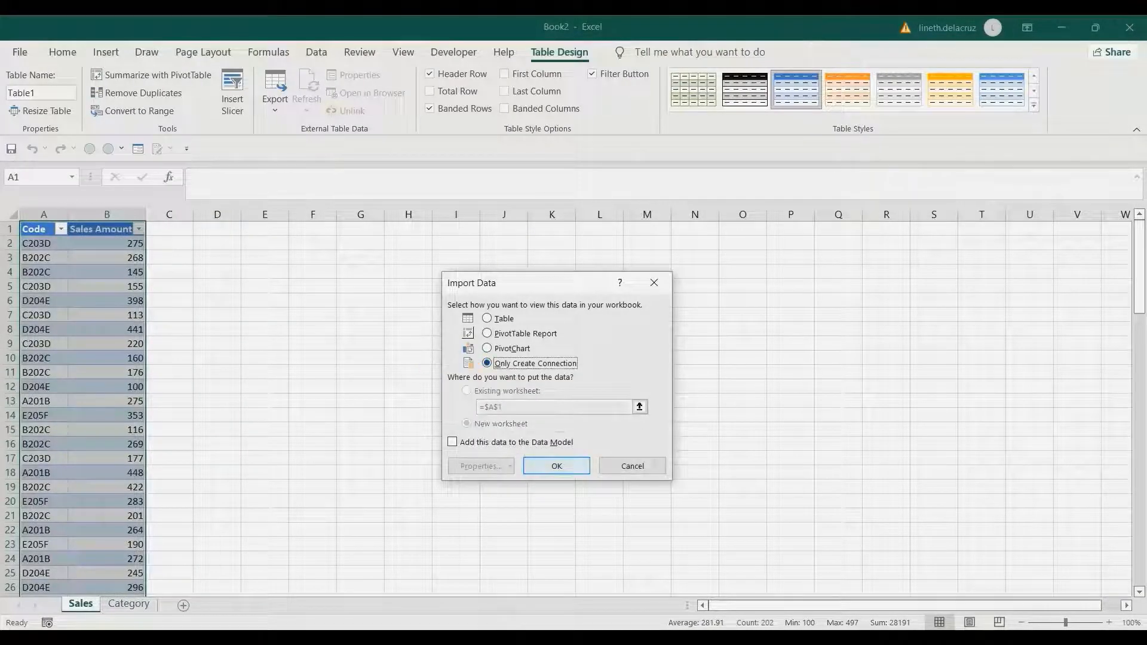
pyautogui.click(556, 466)
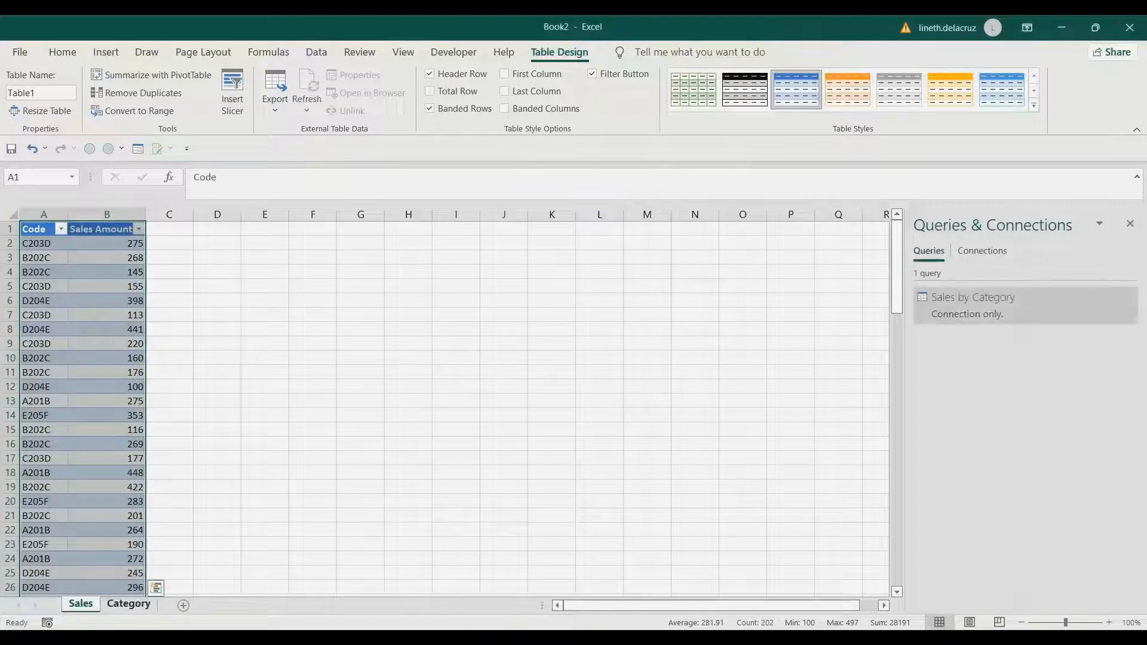
# - Create a query from the code and category table on the Category sheet, keeping its headers
pyautogui.click(129, 604)
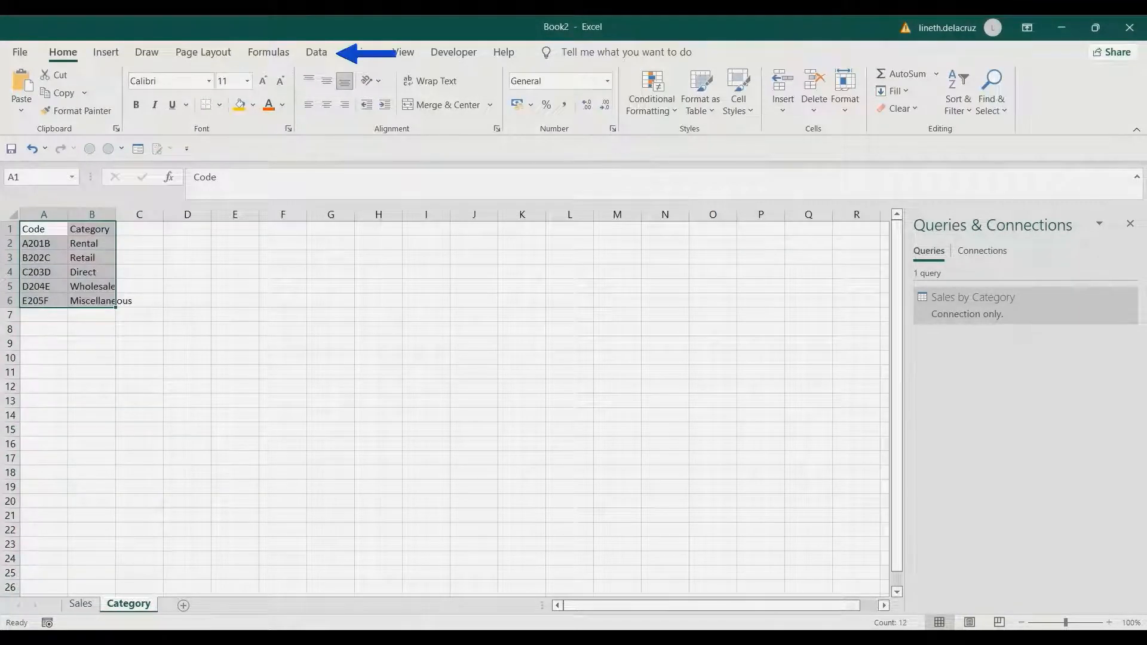
pyautogui.click(316, 53)
pyautogui.click(84, 109)
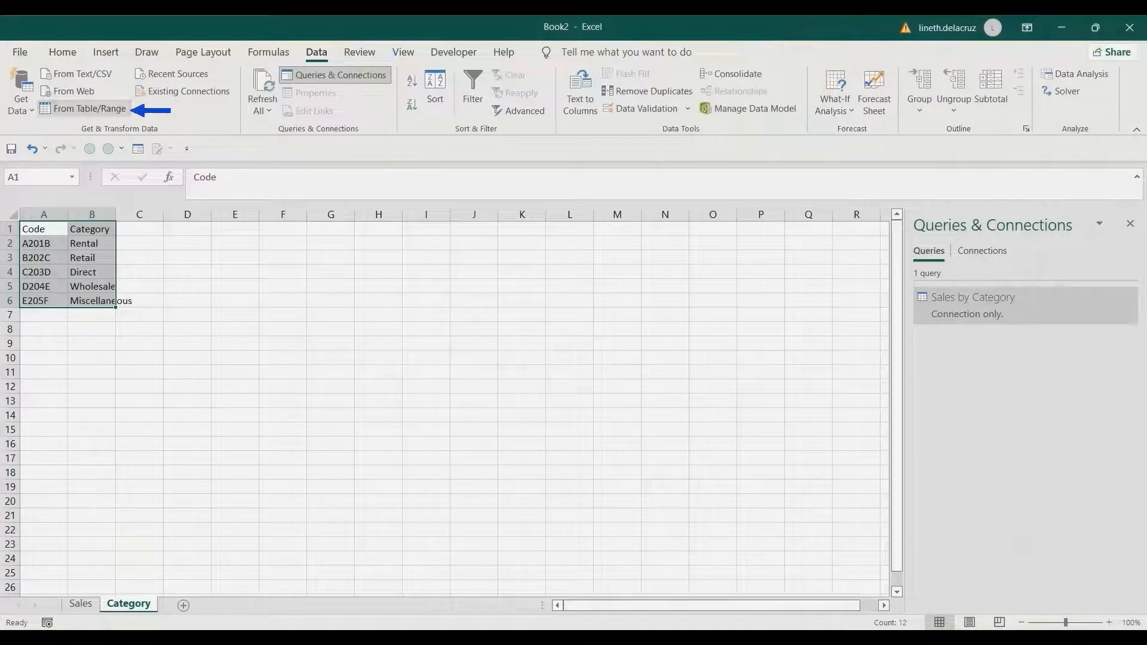
pyautogui.click(487, 418)
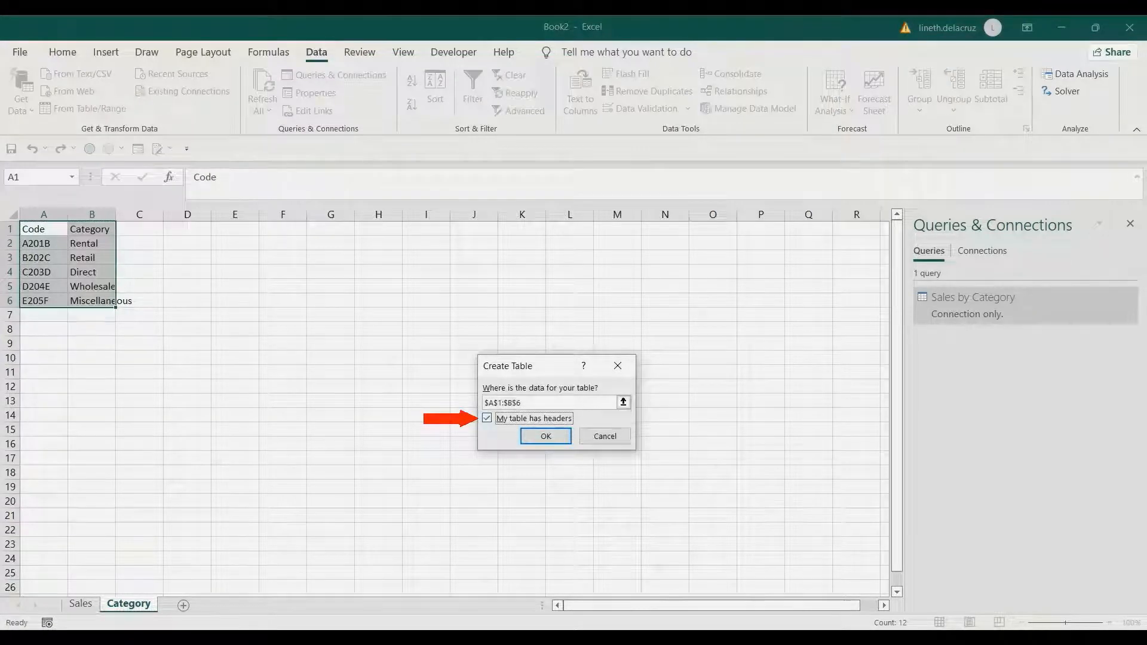
pyautogui.click(545, 437)
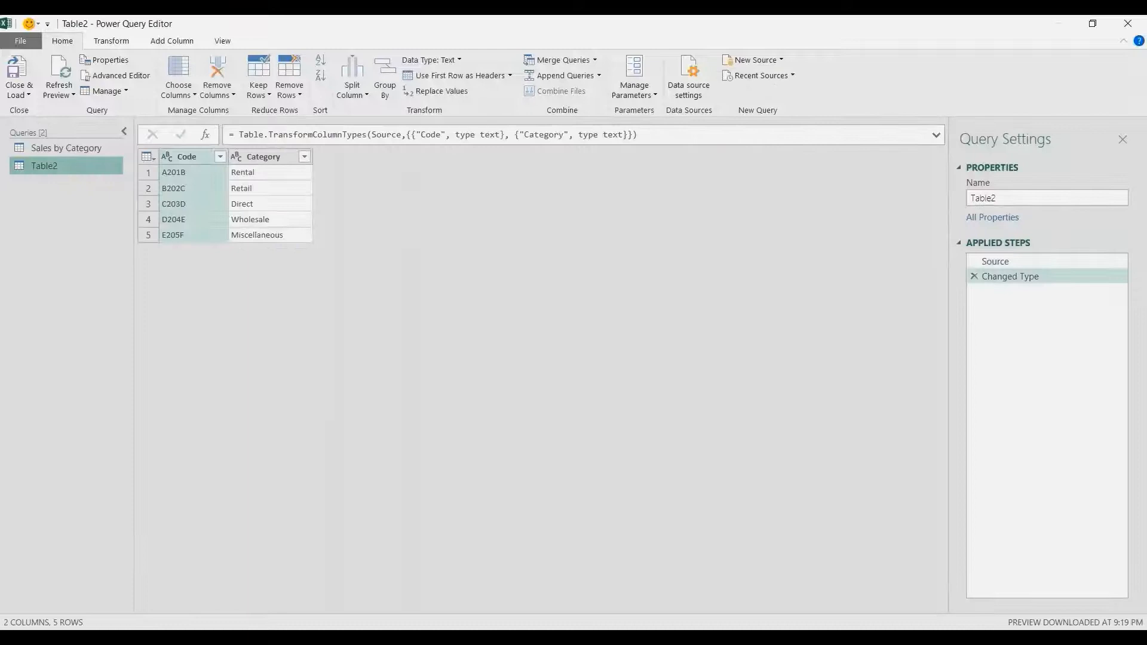
# - Rename the new query as Category
pyautogui.doubleClick(984, 198)
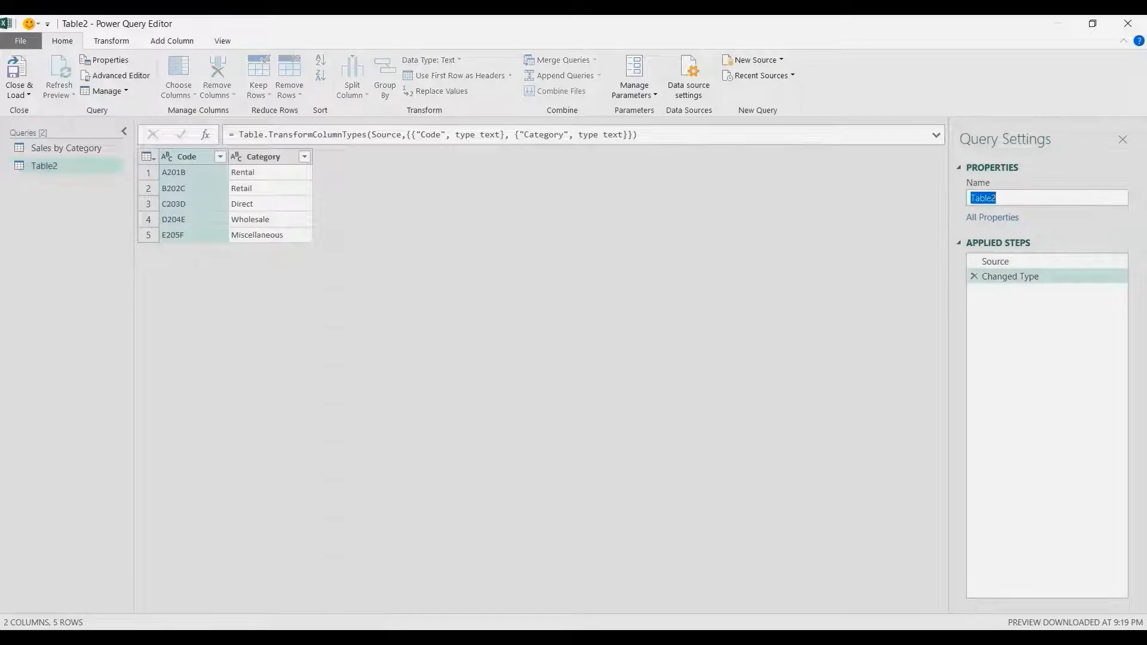
pyautogui.write('Category')
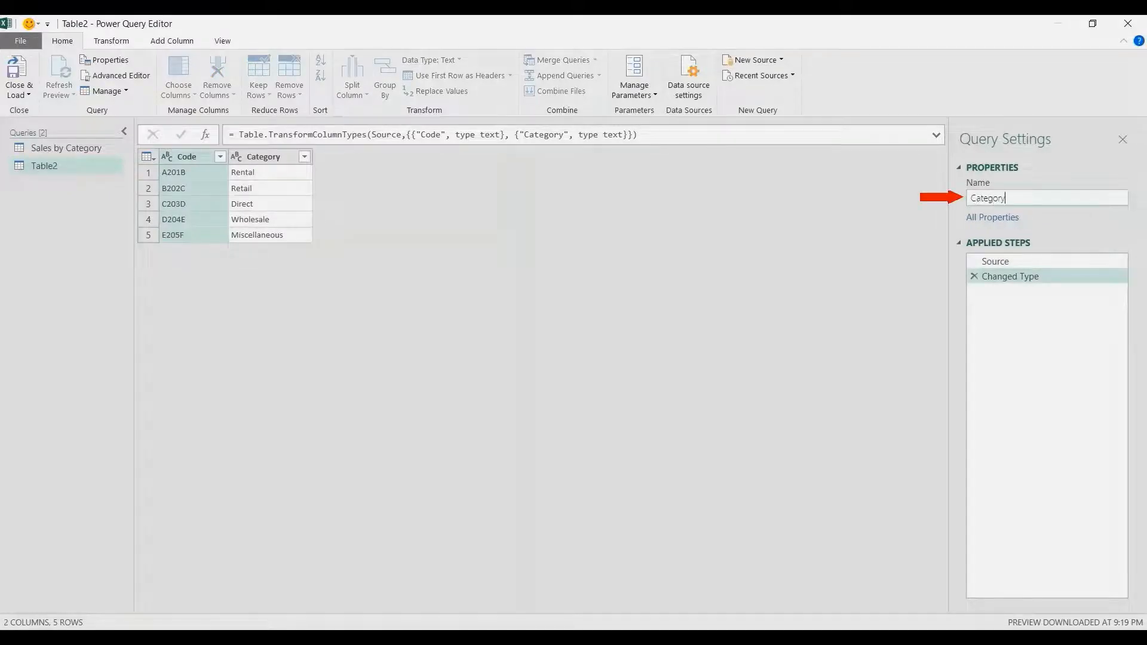
pyautogui.press('Return')
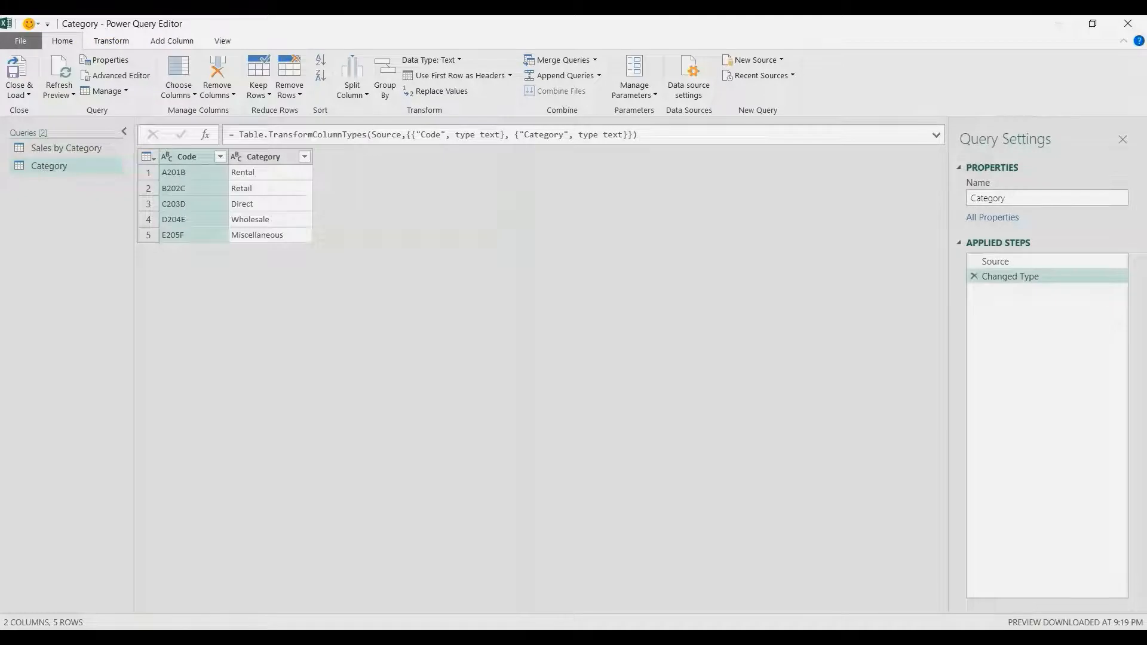
# - Close the editor and load the Category query as a connection only
pyautogui.click(28, 95)
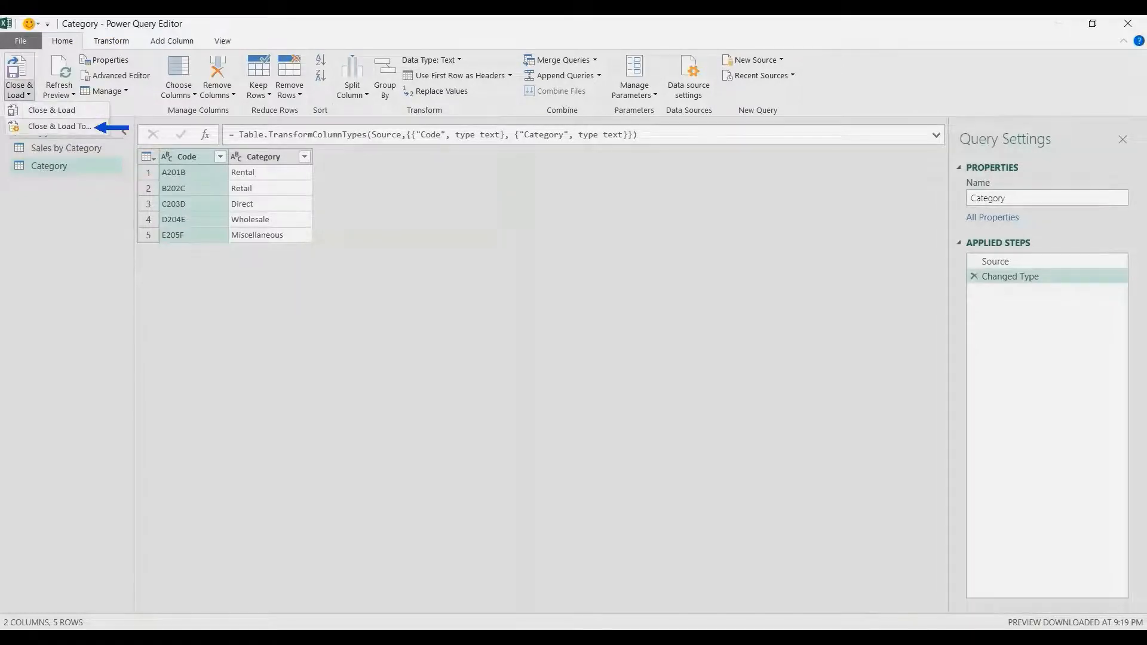
pyautogui.click(45, 126)
pyautogui.click(487, 363)
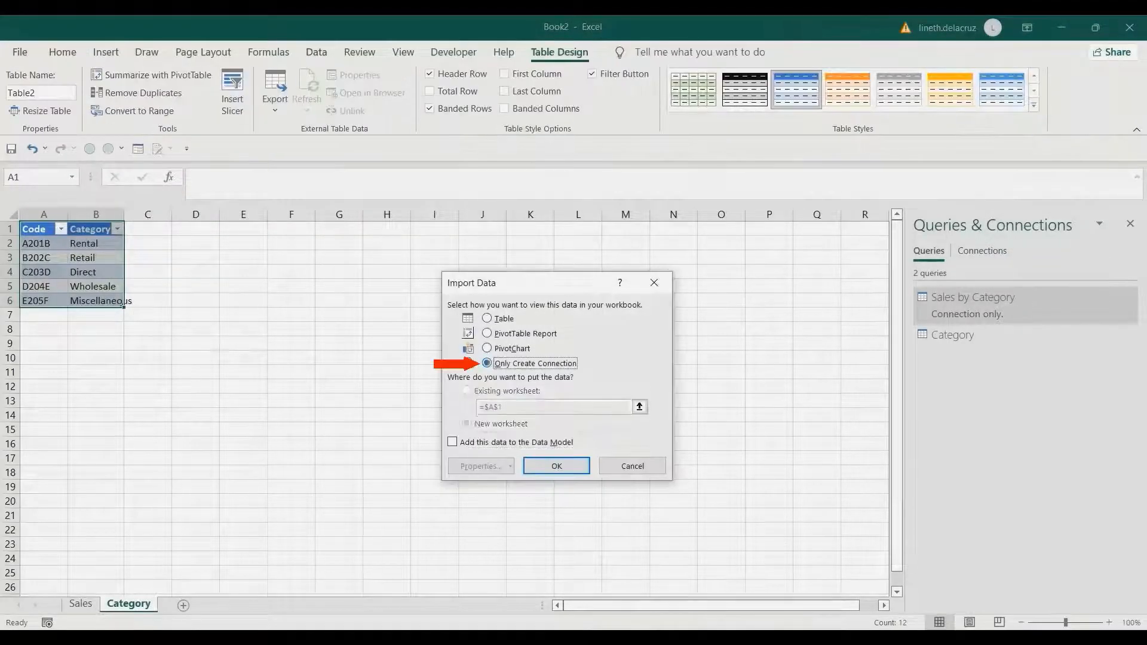
pyautogui.click(556, 466)
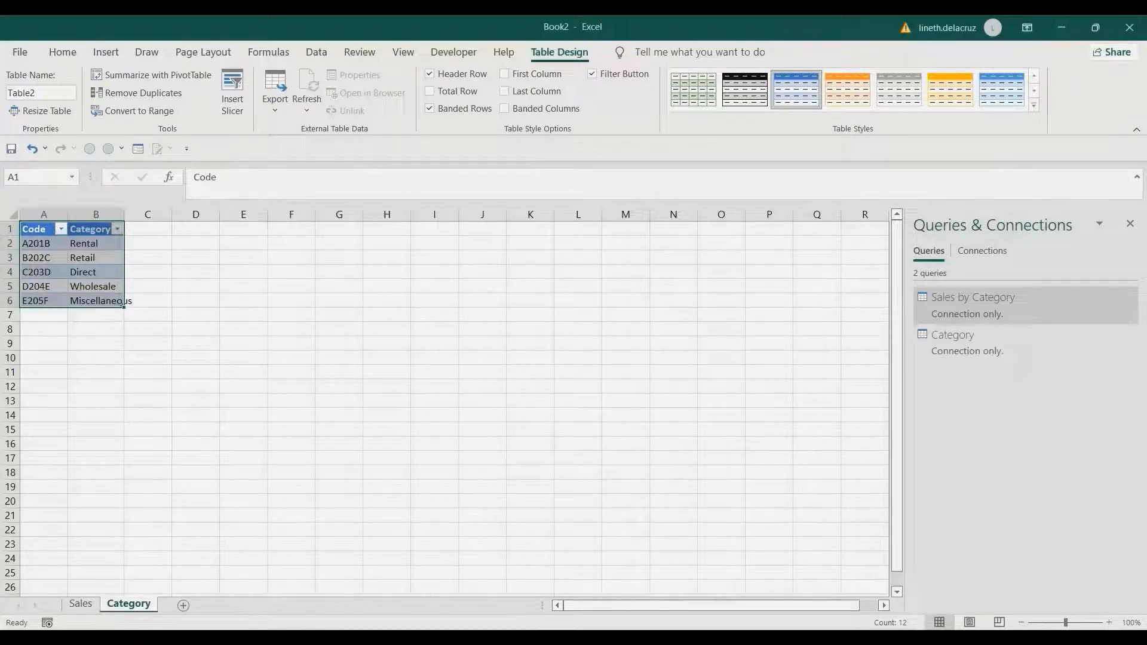
# - Reopen the Sales by Category query and merge it with the Category query, matching the Code columns with a left outer join
pyautogui.moveTo(1016, 304)
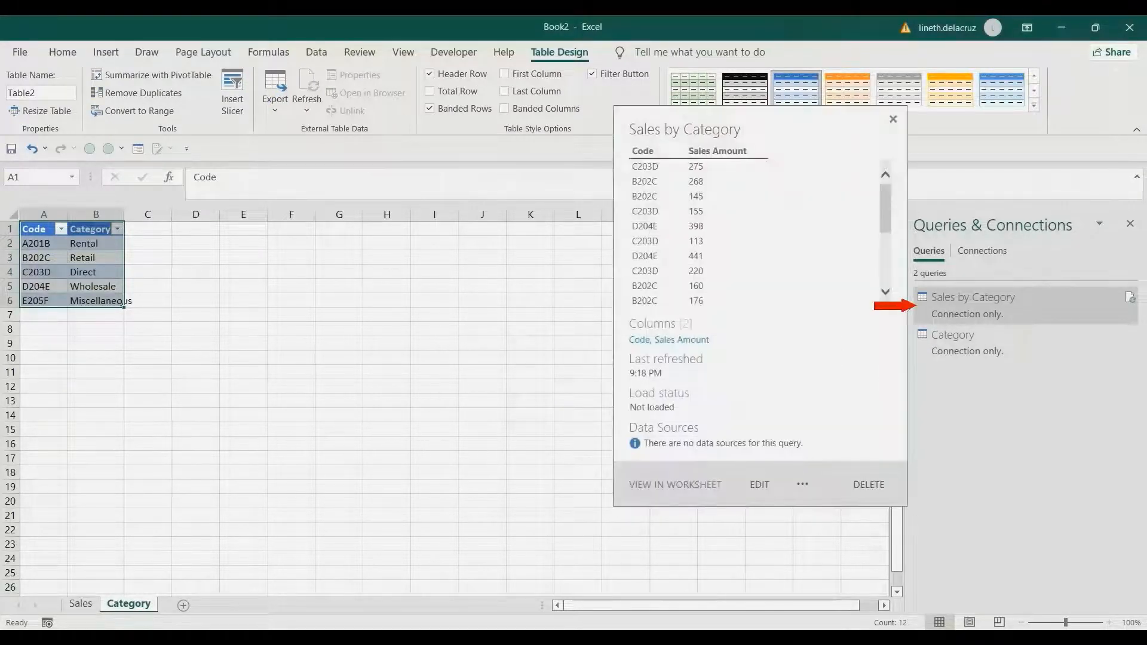
pyautogui.doubleClick(973, 305)
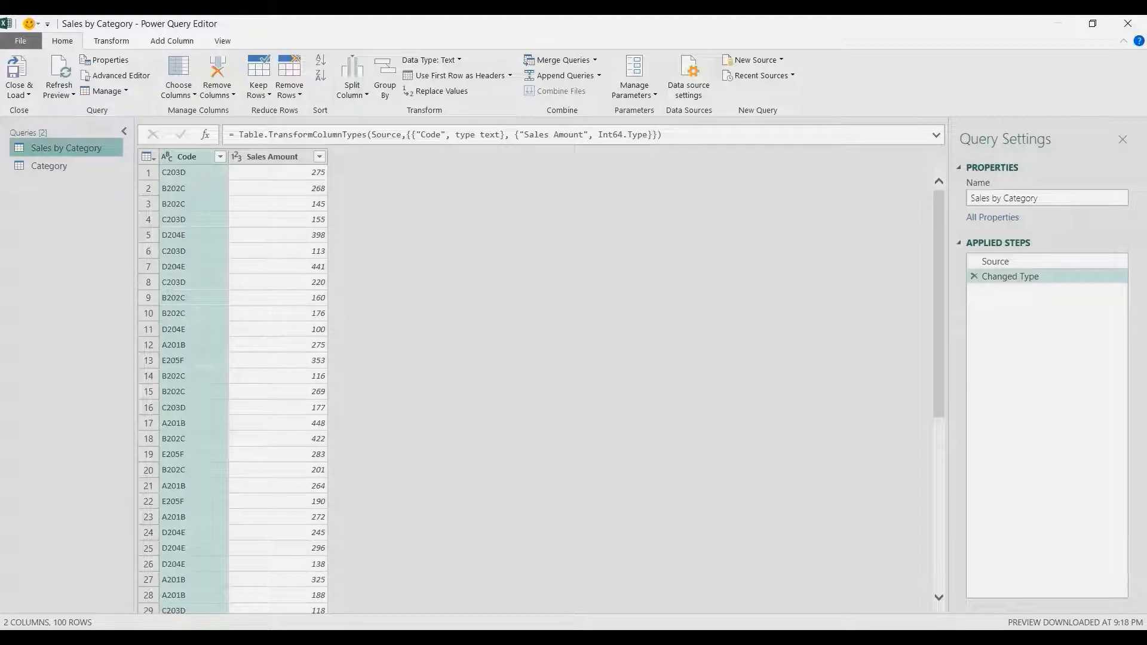
pyautogui.click(577, 61)
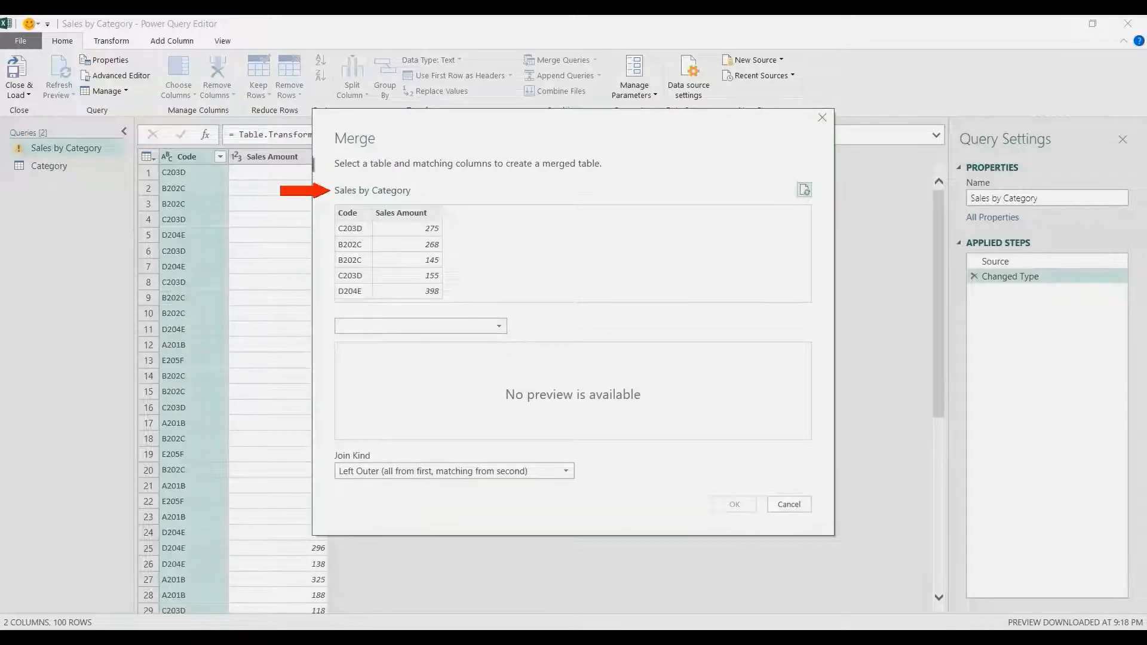
pyautogui.click(421, 326)
pyautogui.click(421, 343)
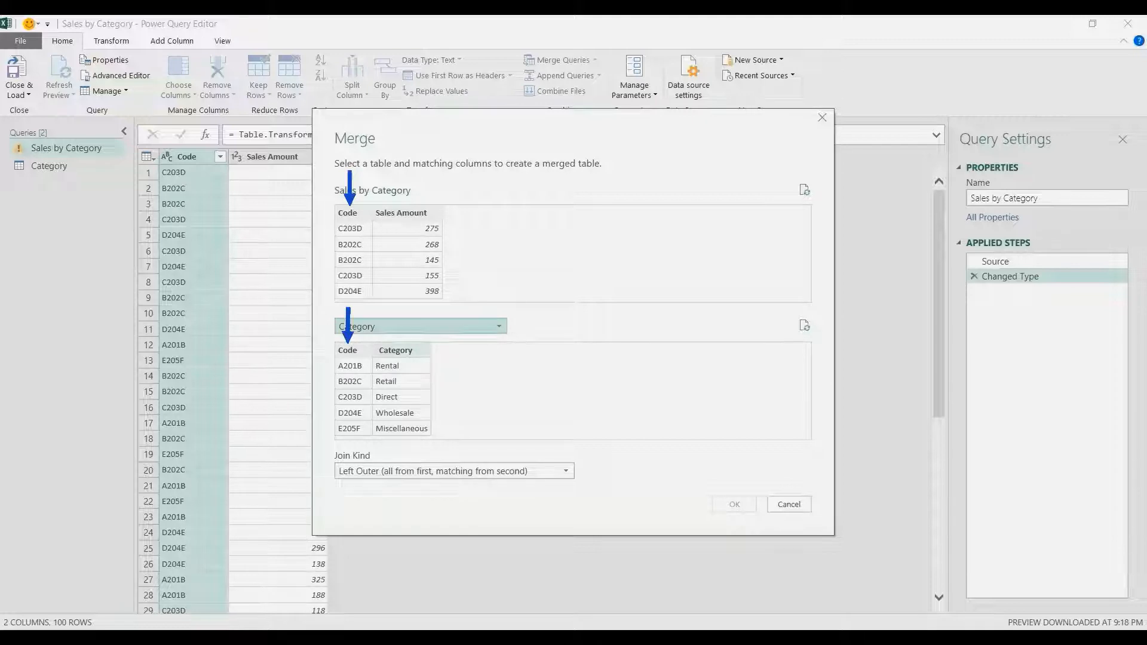
pyautogui.click(348, 214)
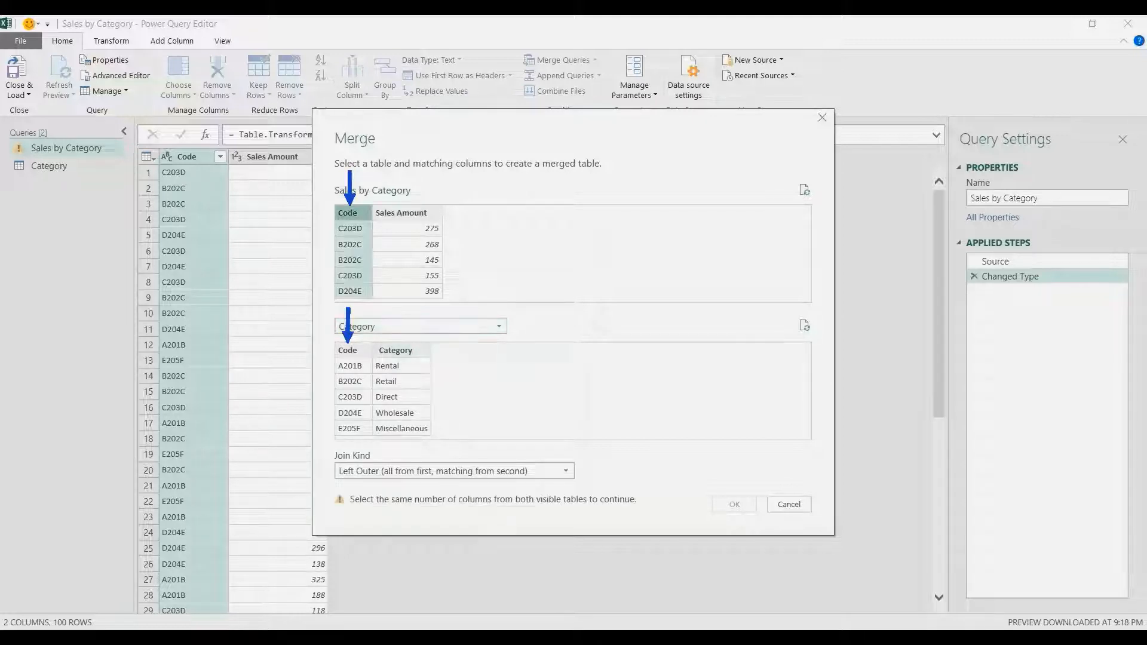
pyautogui.click(348, 351)
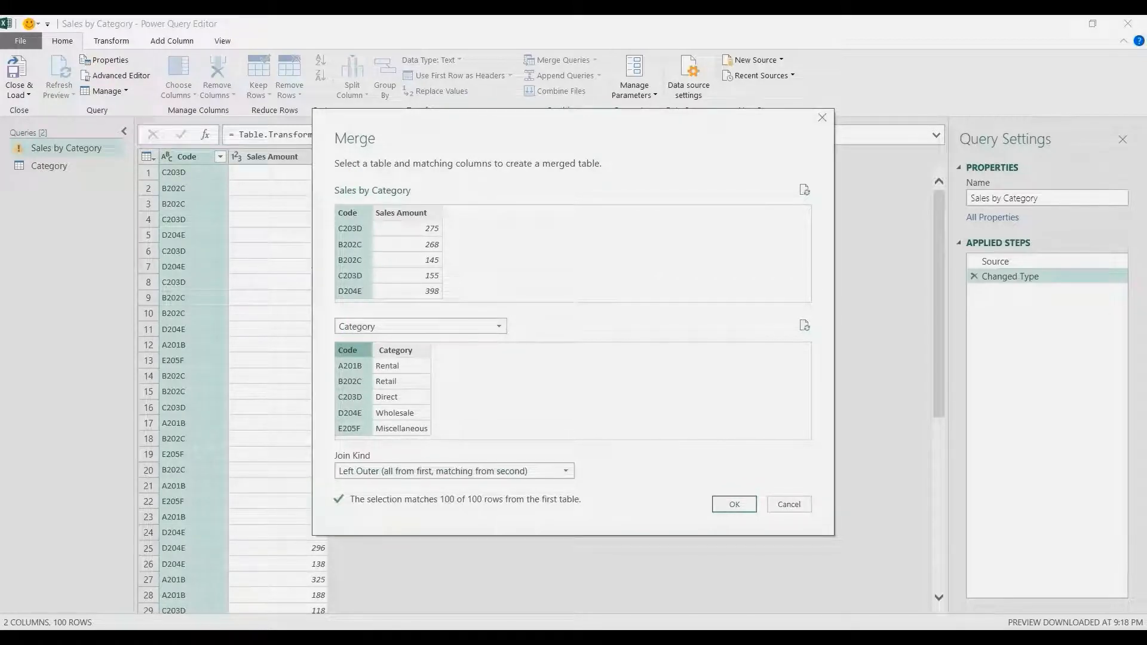
pyautogui.press('Return')
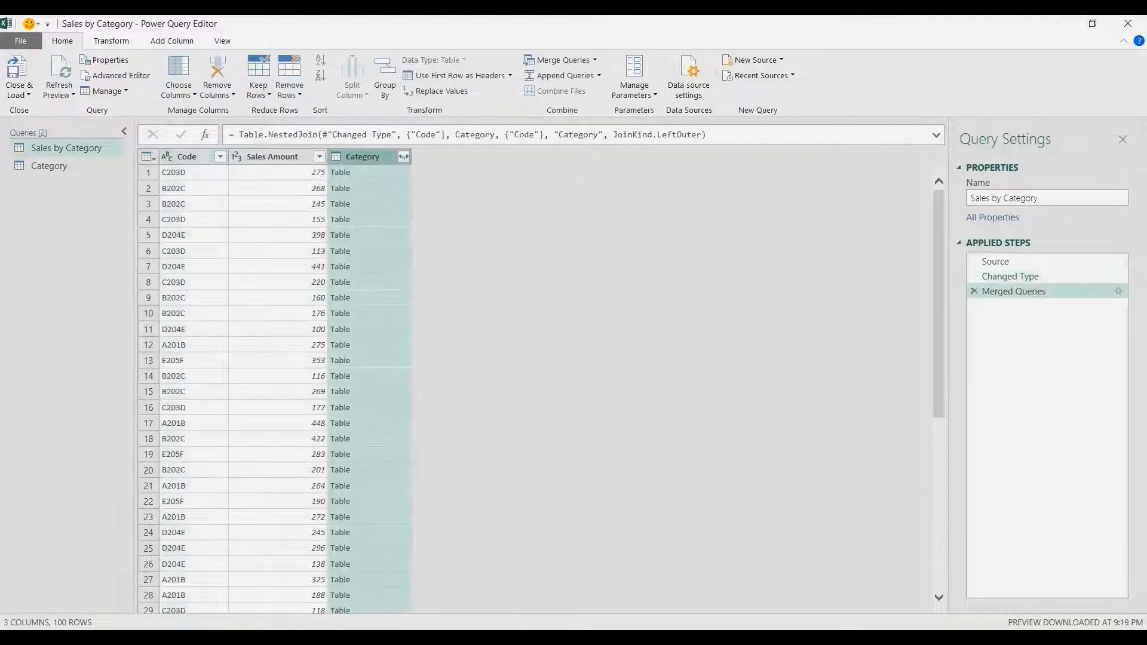
# - Expand the merged Category column to include only the Category field, without the original column name as prefix
pyautogui.click(380, 172)
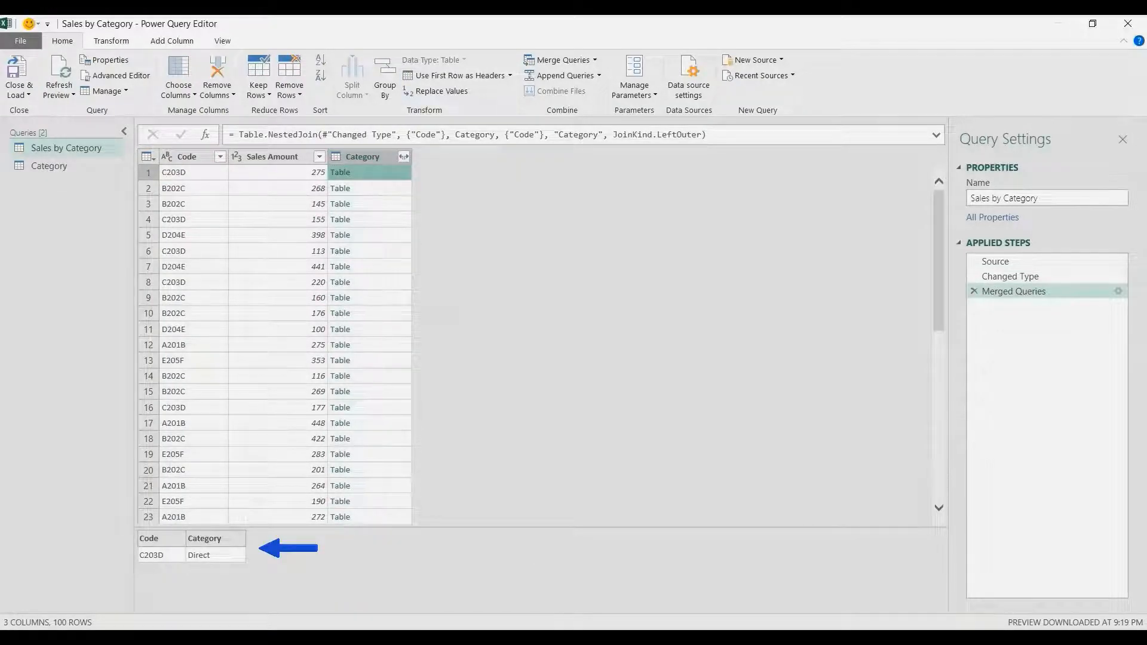
pyautogui.click(381, 204)
pyautogui.click(380, 219)
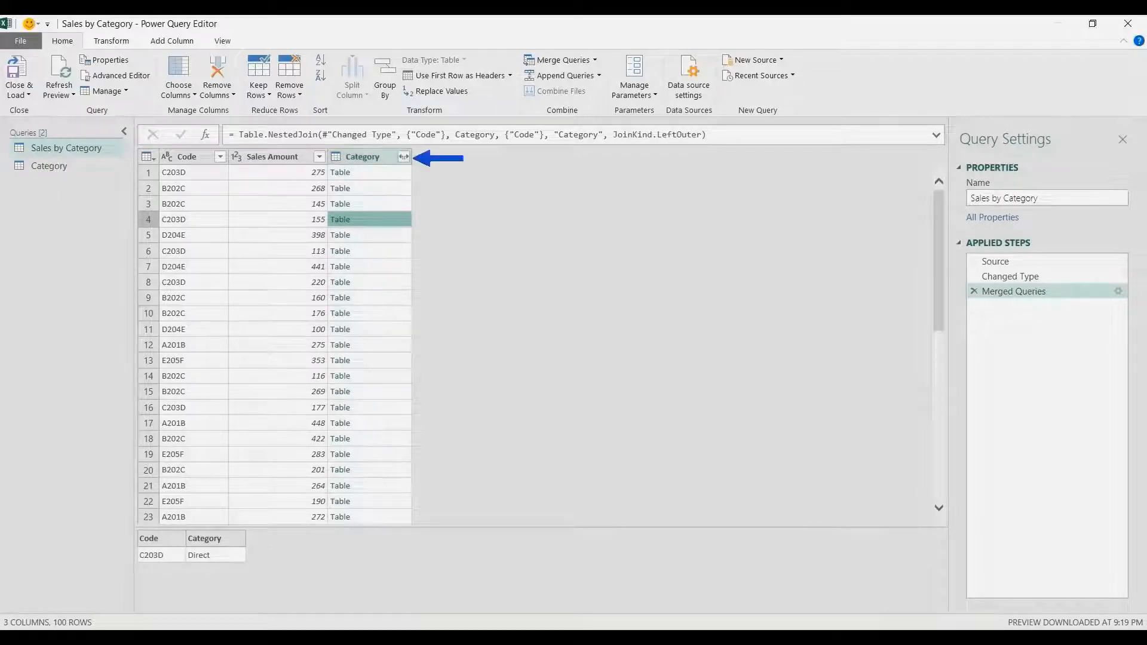
pyautogui.click(404, 156)
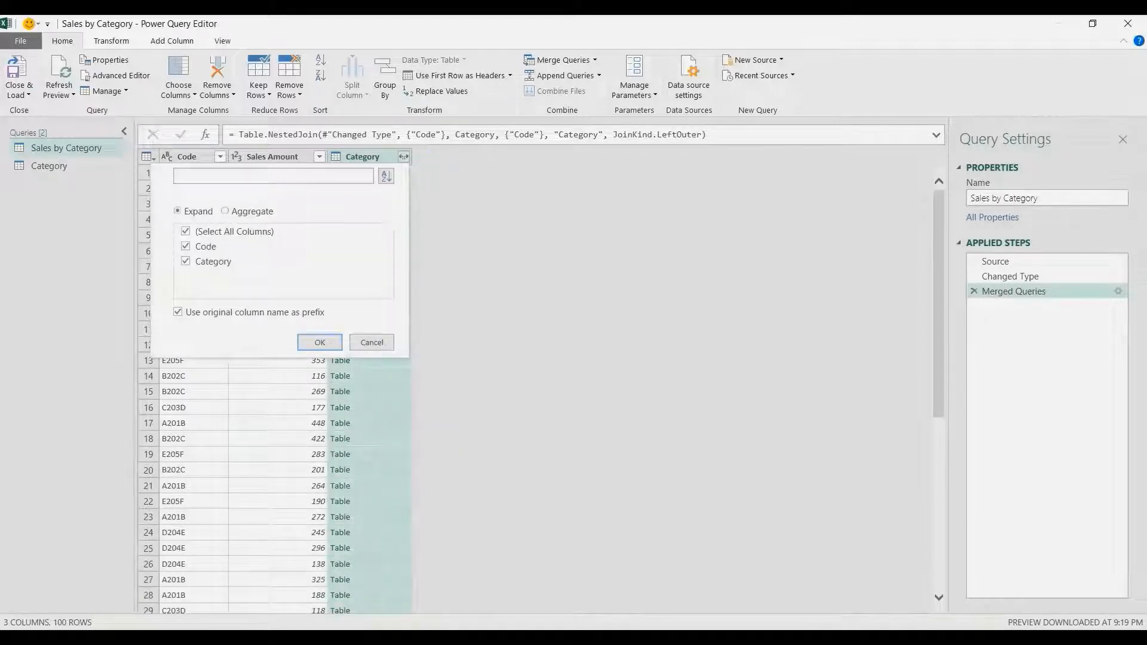
pyautogui.click(186, 231)
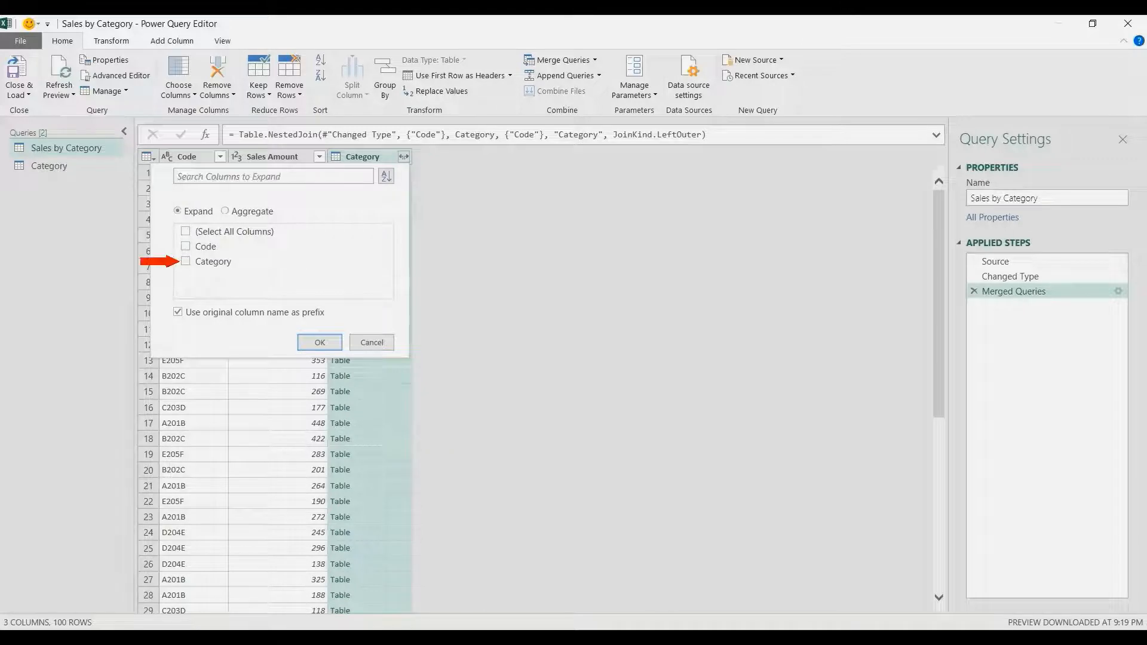
pyautogui.click(186, 262)
pyautogui.click(178, 313)
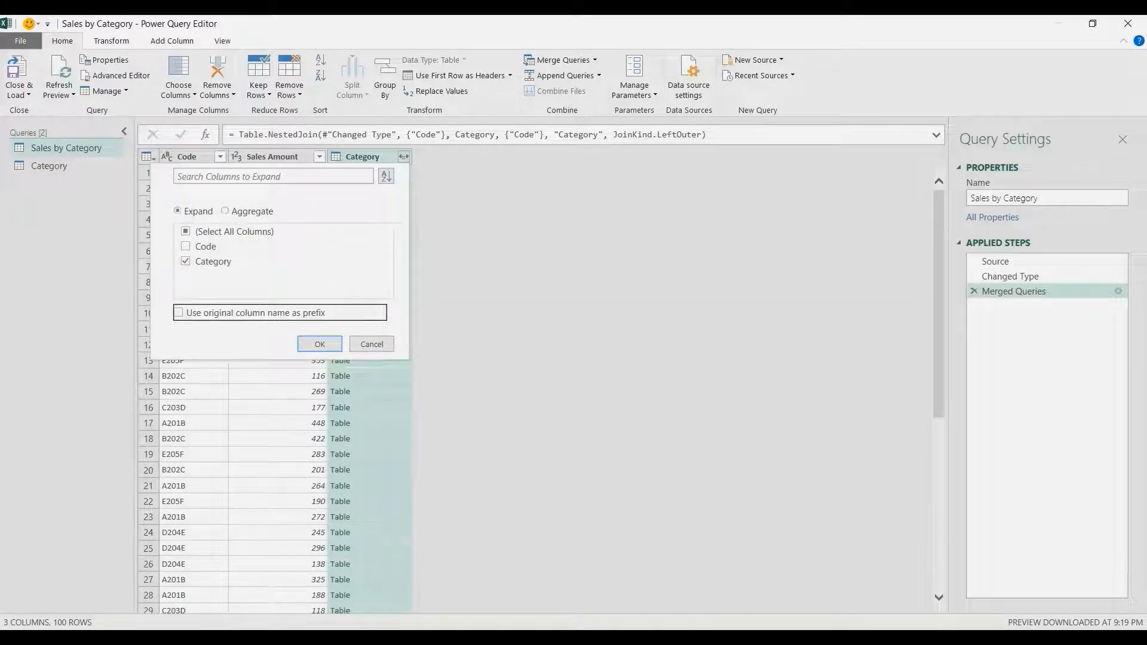
pyautogui.click(320, 344)
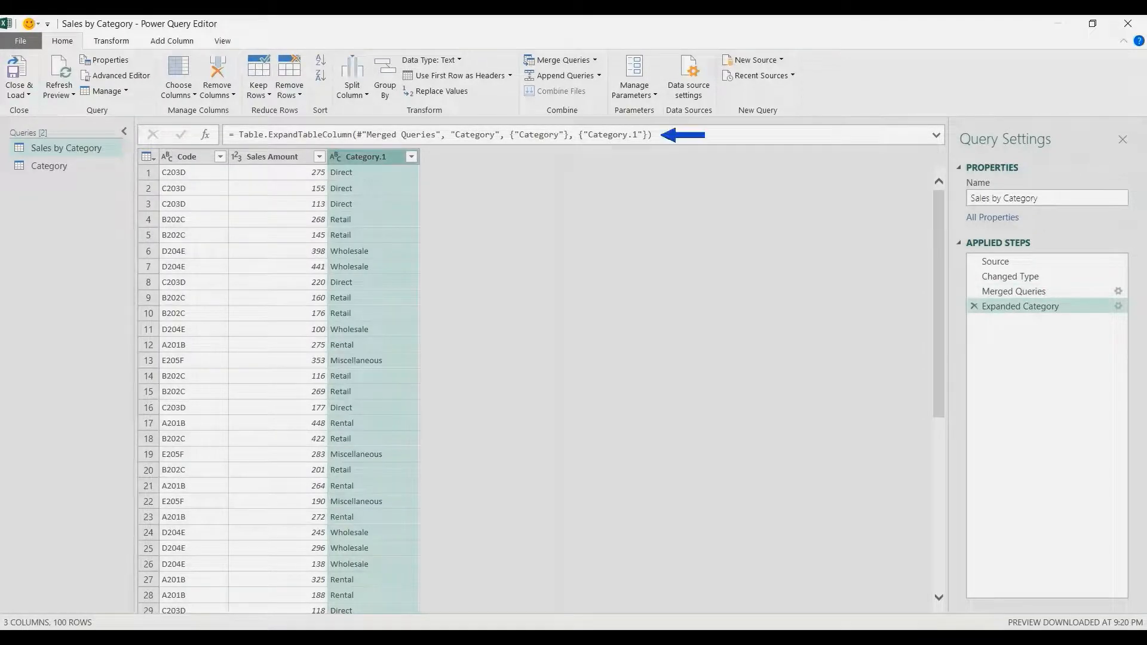
# - Rename the expanded column as Category in the step formula and move it to the first column position
pyautogui.click(638, 135)
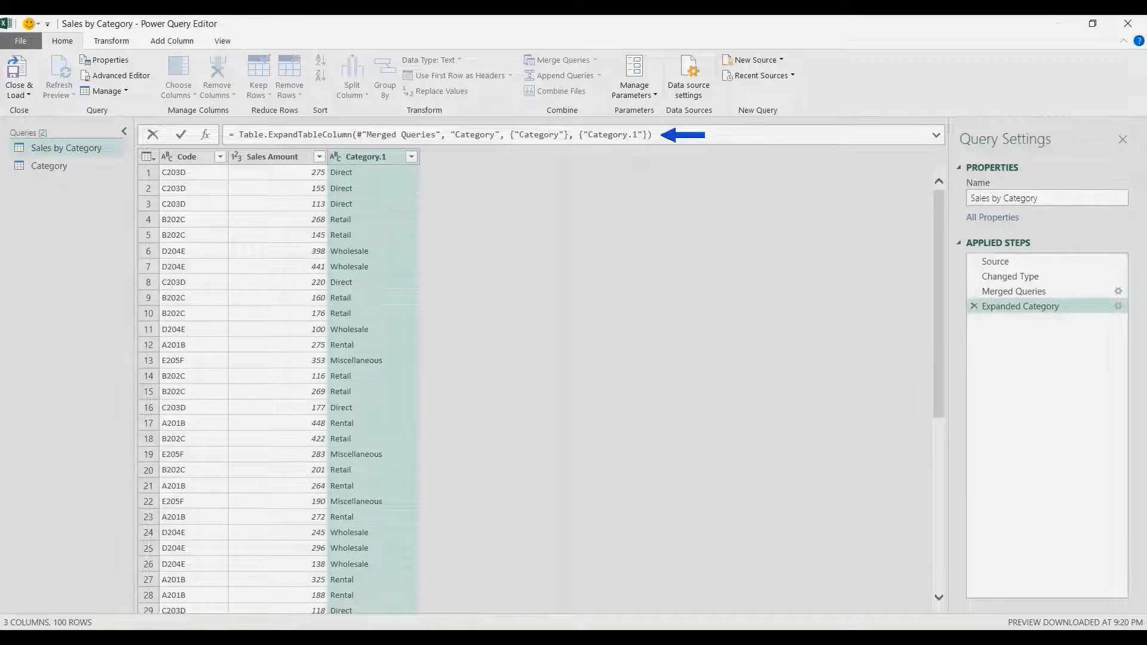
pyautogui.press('BackSpace')
pyautogui.press('BackSpace')
pyautogui.press('Return')
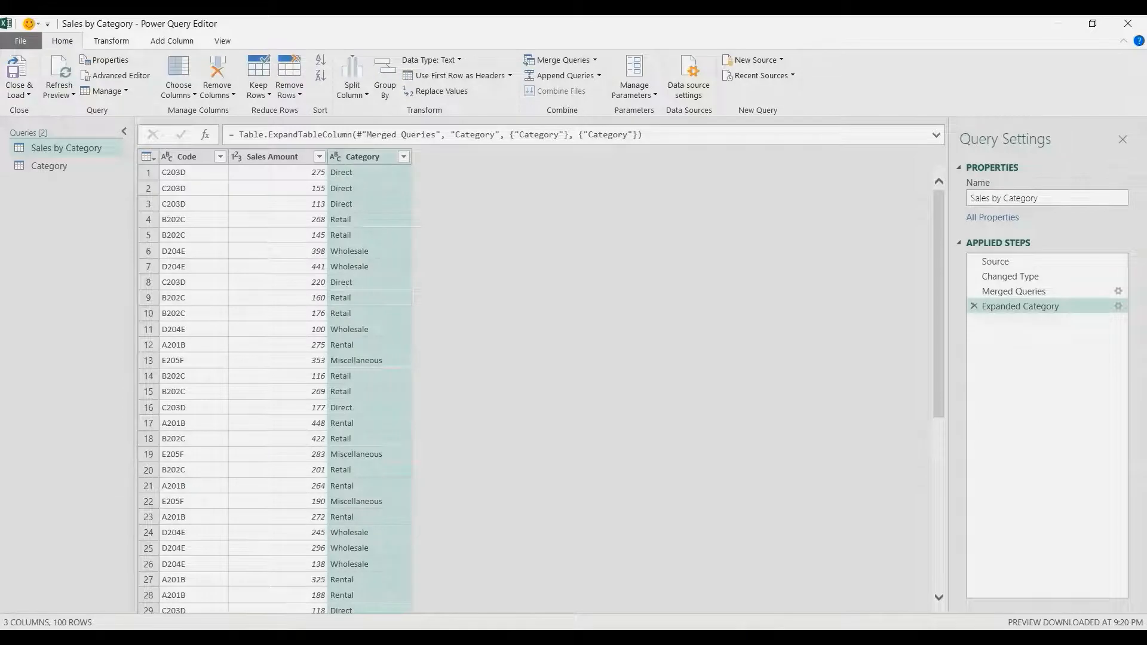
pyautogui.moveTo(363, 156); pyautogui.dragTo(165, 157)
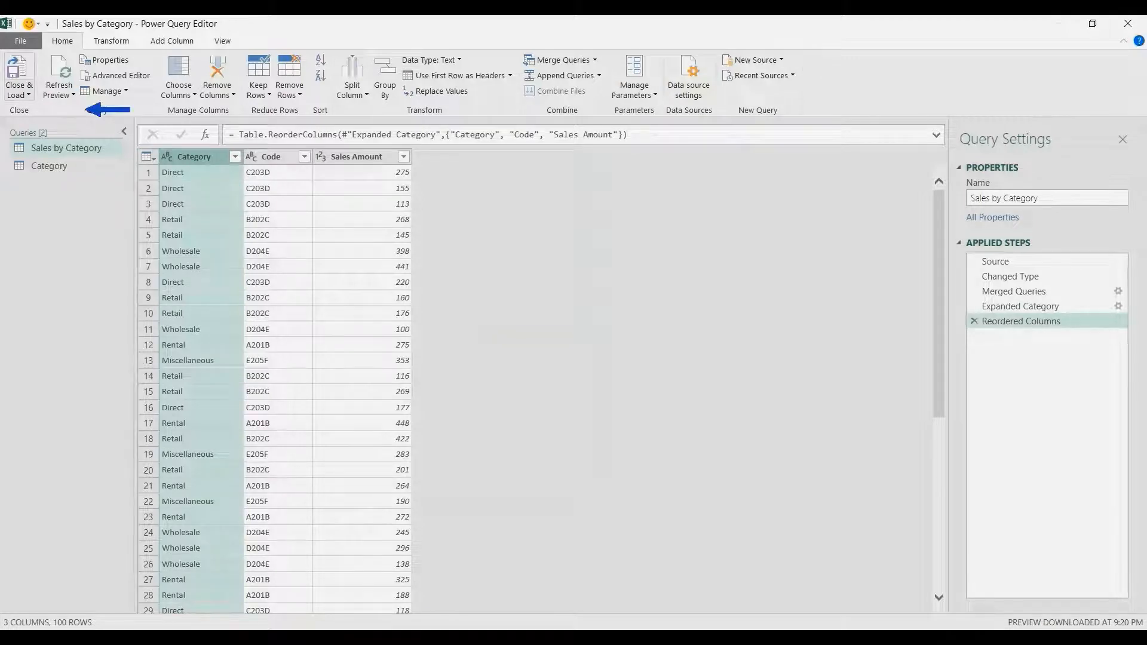
# - Close the editor and load the Sales by Category query as a table on a new worksheet
pyautogui.click(18, 91)
pyautogui.click(52, 111)
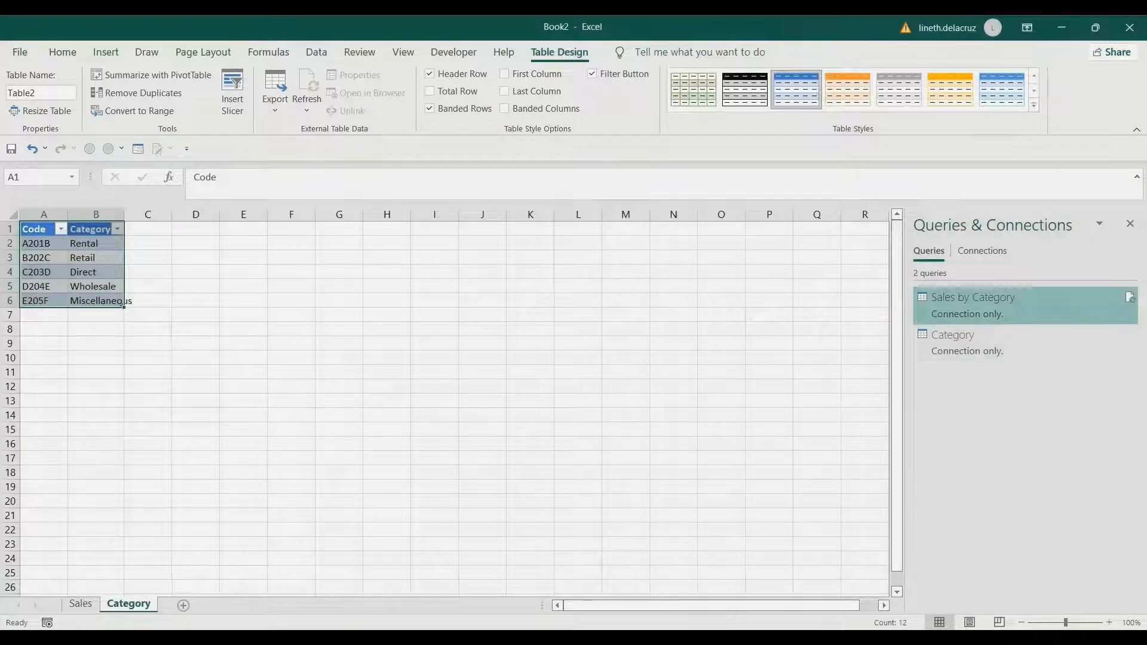
pyautogui.rightClick(975, 315)
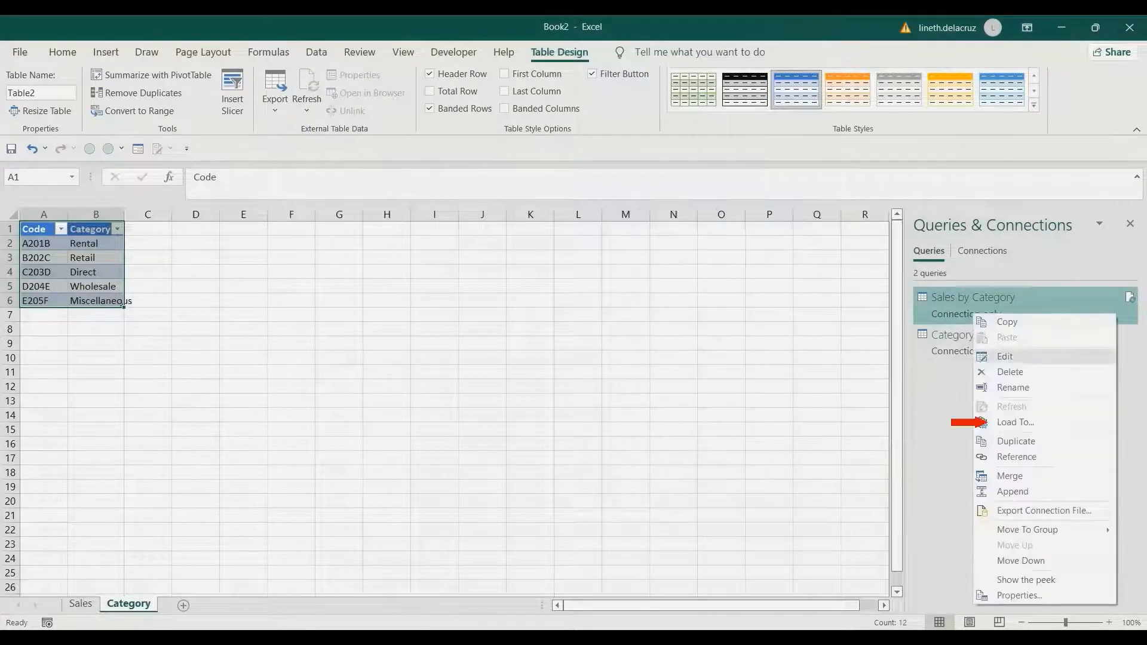
pyautogui.click(1015, 422)
pyautogui.click(487, 319)
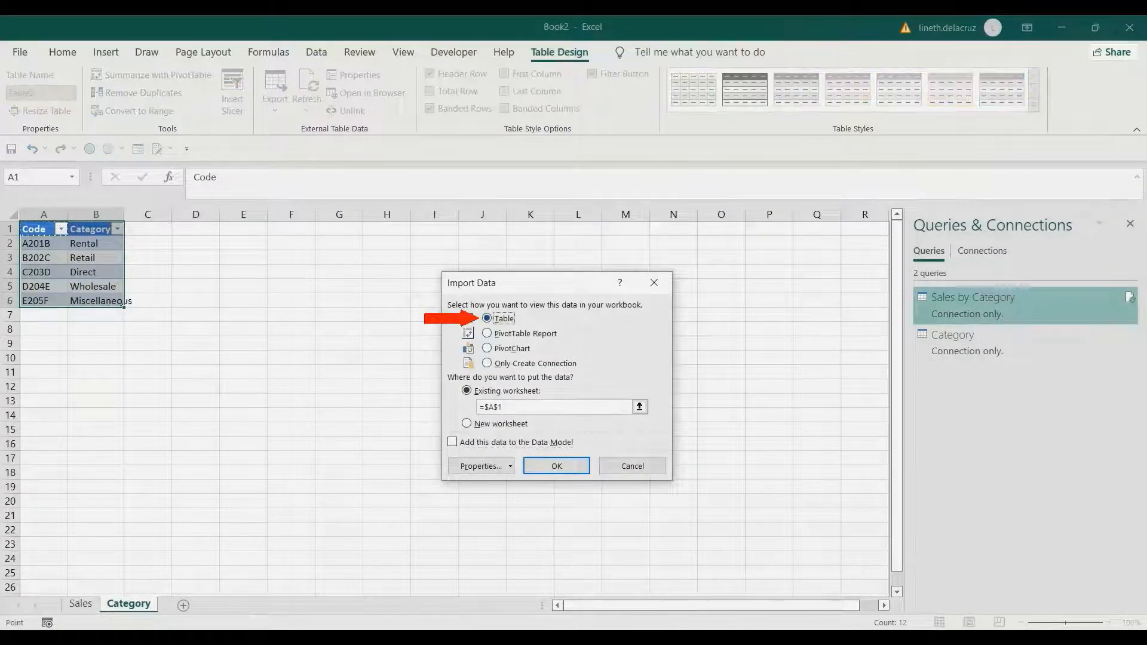
pyautogui.click(467, 424)
pyautogui.click(557, 466)
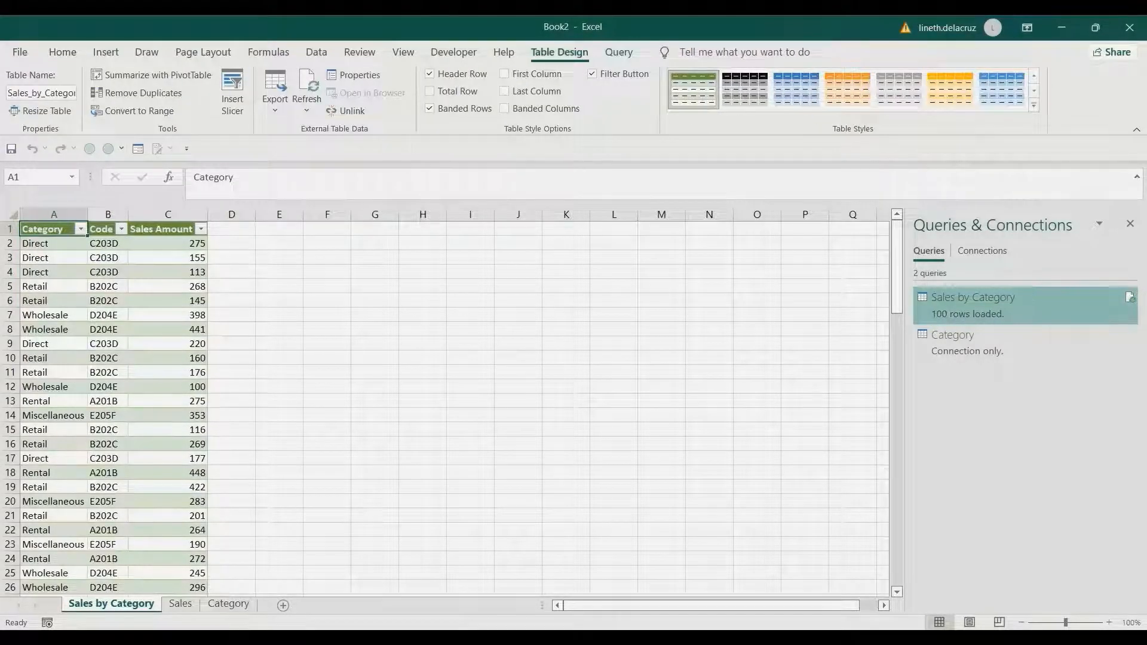
# - Total the Sales Amount column with AutoSum just below the table and apply comma style to the total
pyautogui.press('Right')
pyautogui.press('Right')
pyautogui.hotkey('ctrl', 'Down')
pyautogui.press('Down')
pyautogui.press('Down')
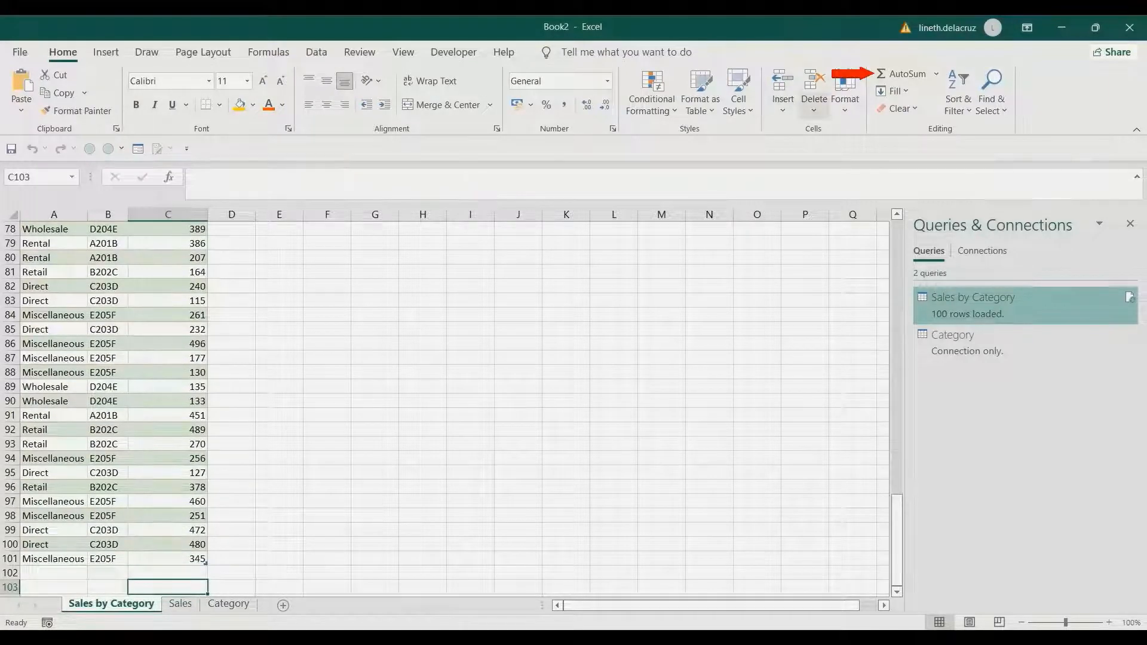
pyautogui.click(876, 74)
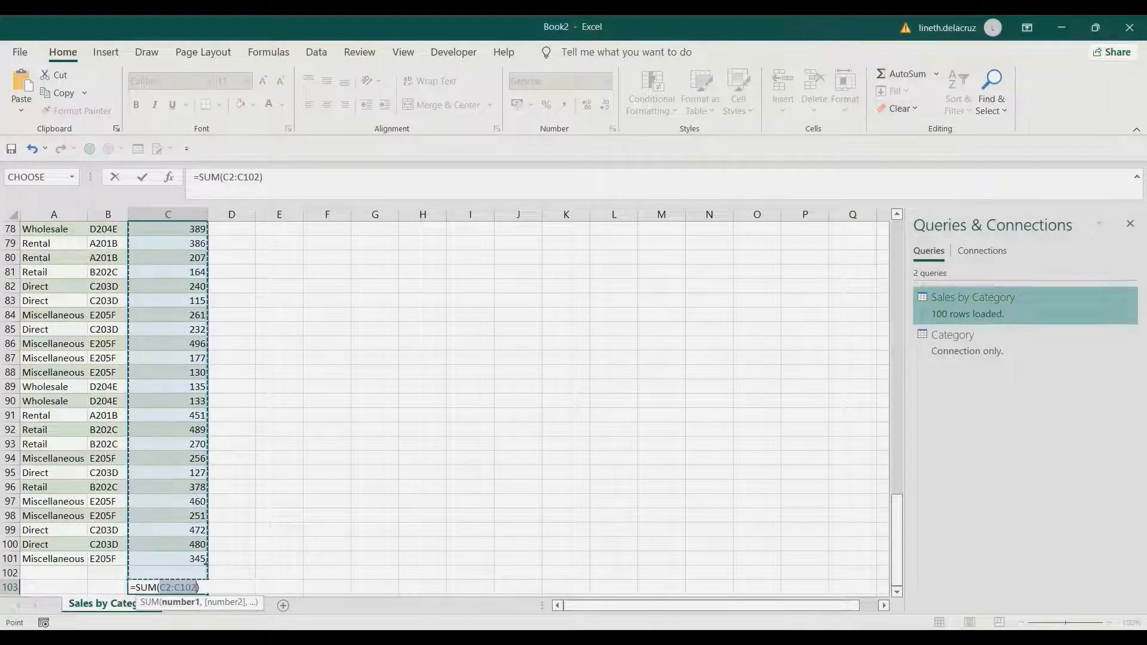
pyautogui.click(875, 73)
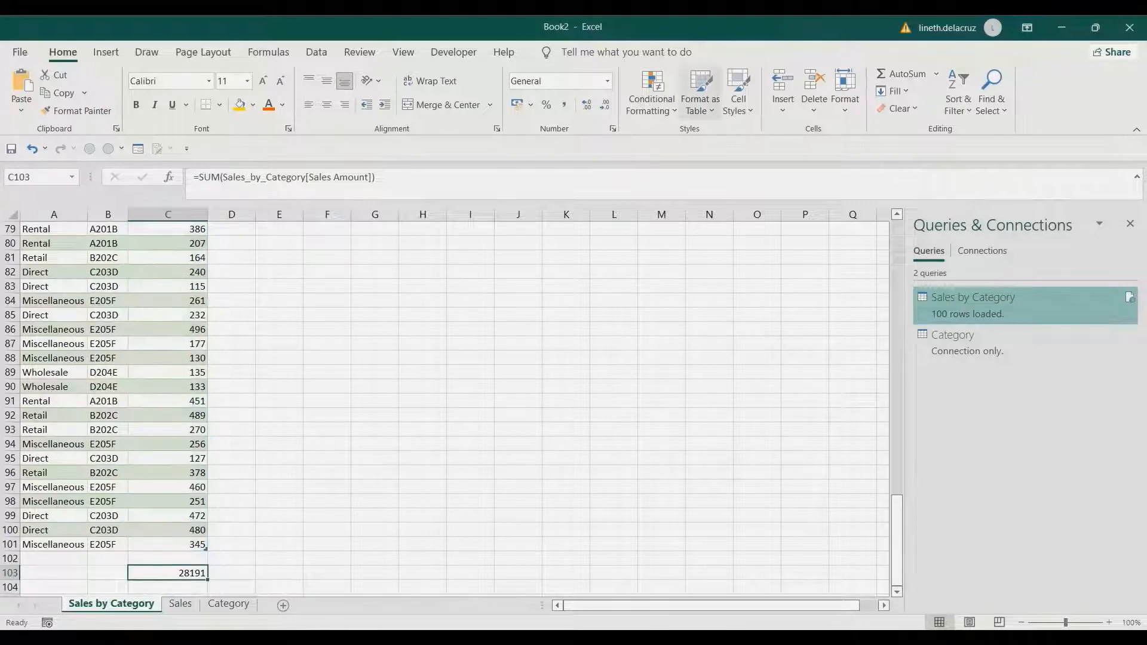
pyautogui.click(564, 104)
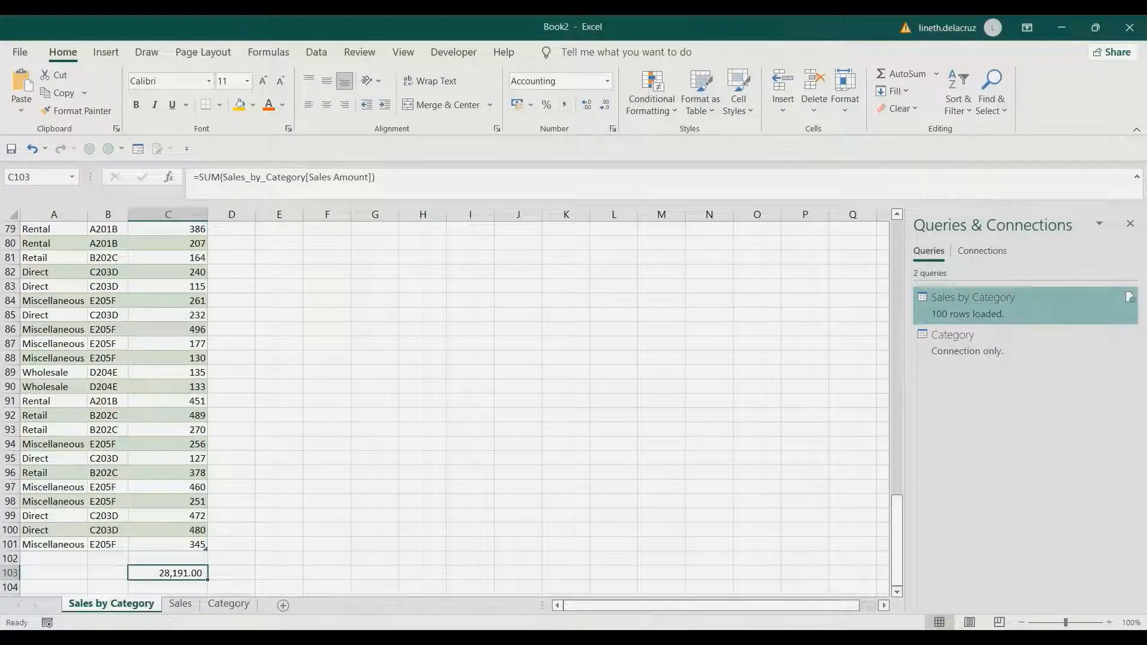
# - On the Sales sheet, total the Sales Amount column with AutoSum below the data and apply comma style
pyautogui.click(180, 603)
pyautogui.click(106, 487)
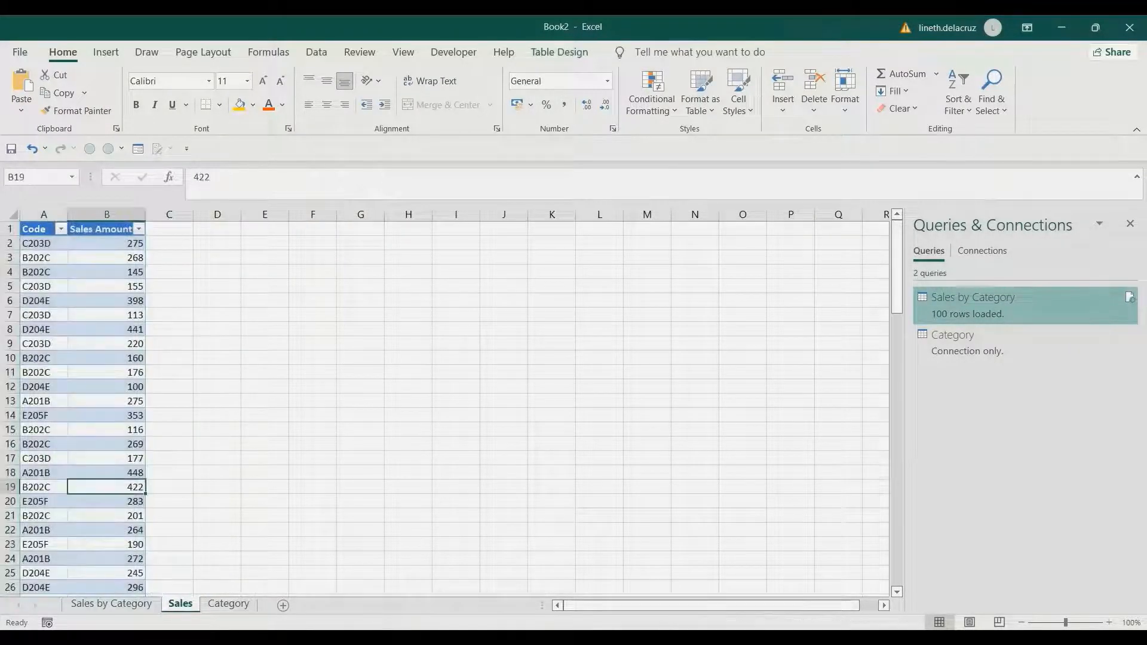
pyautogui.hotkey('ctrl', 'Down')
pyautogui.press('Down')
pyautogui.press('Down')
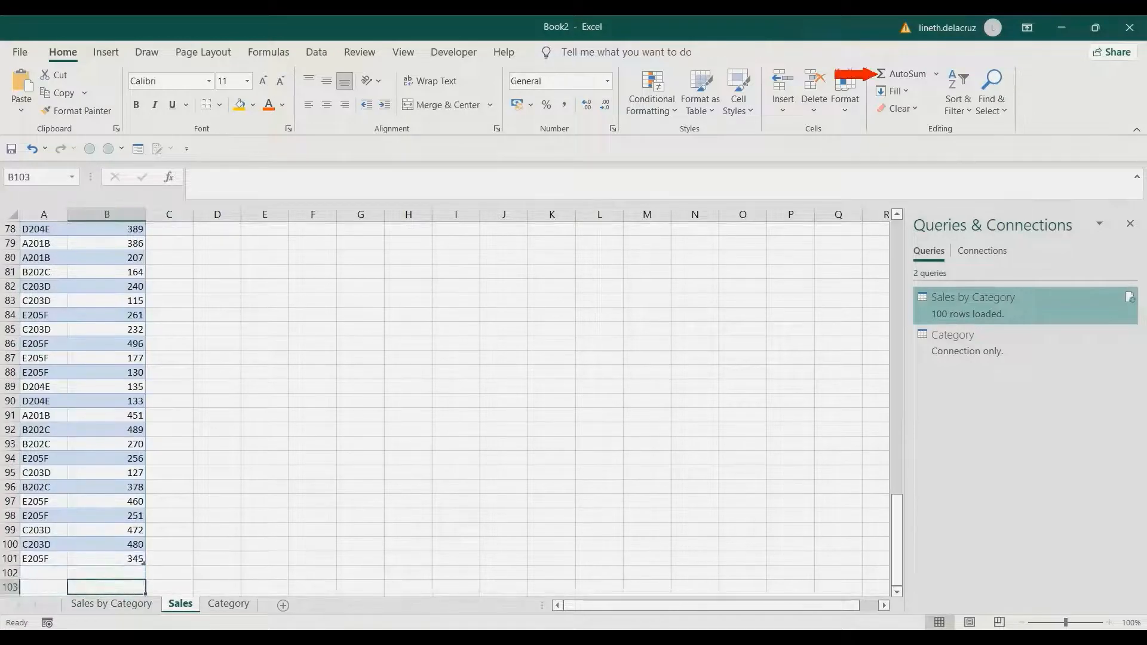
pyautogui.click(936, 73)
pyautogui.click(899, 110)
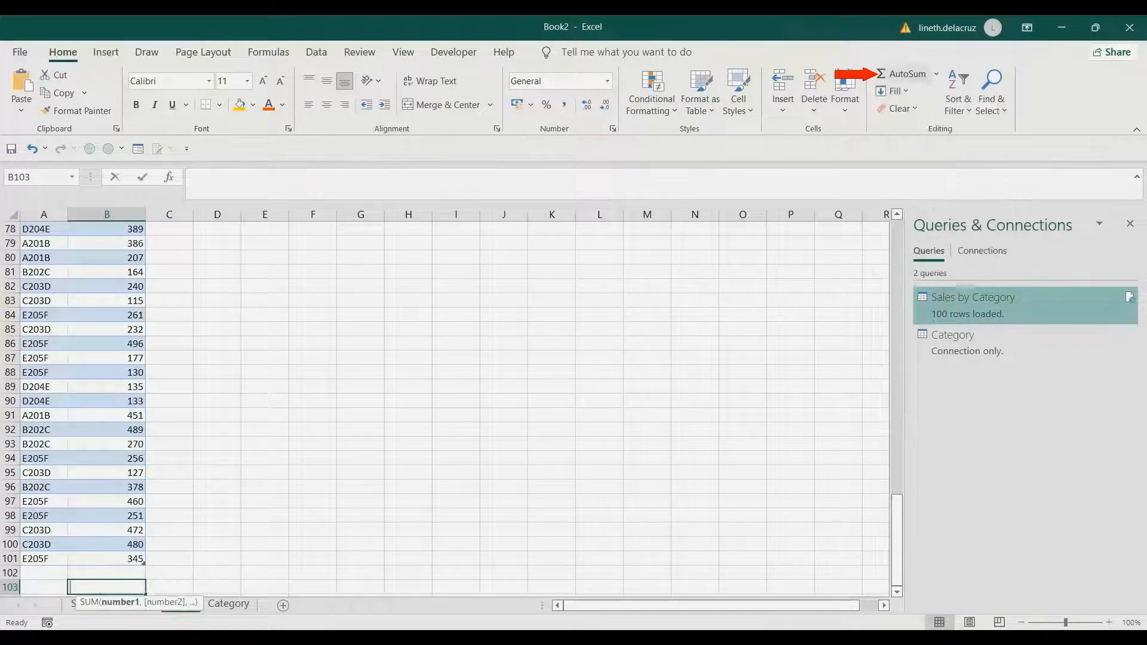
pyautogui.hotkey('shift', 'Up')
pyautogui.press('Return')
pyautogui.press('Up')
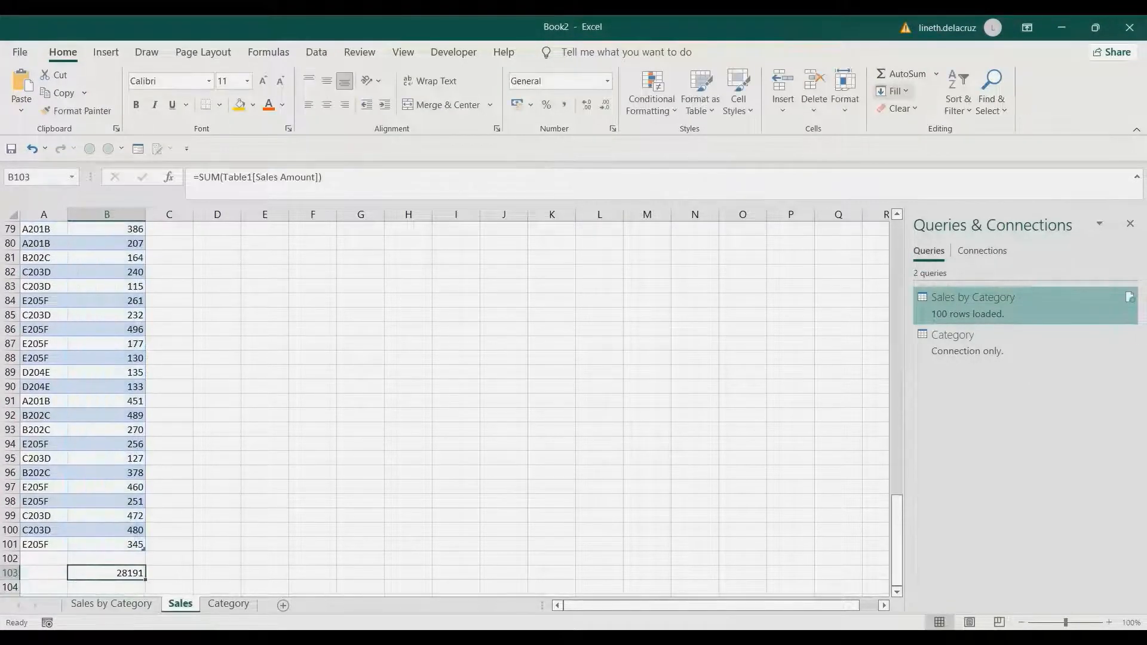
pyautogui.click(564, 105)
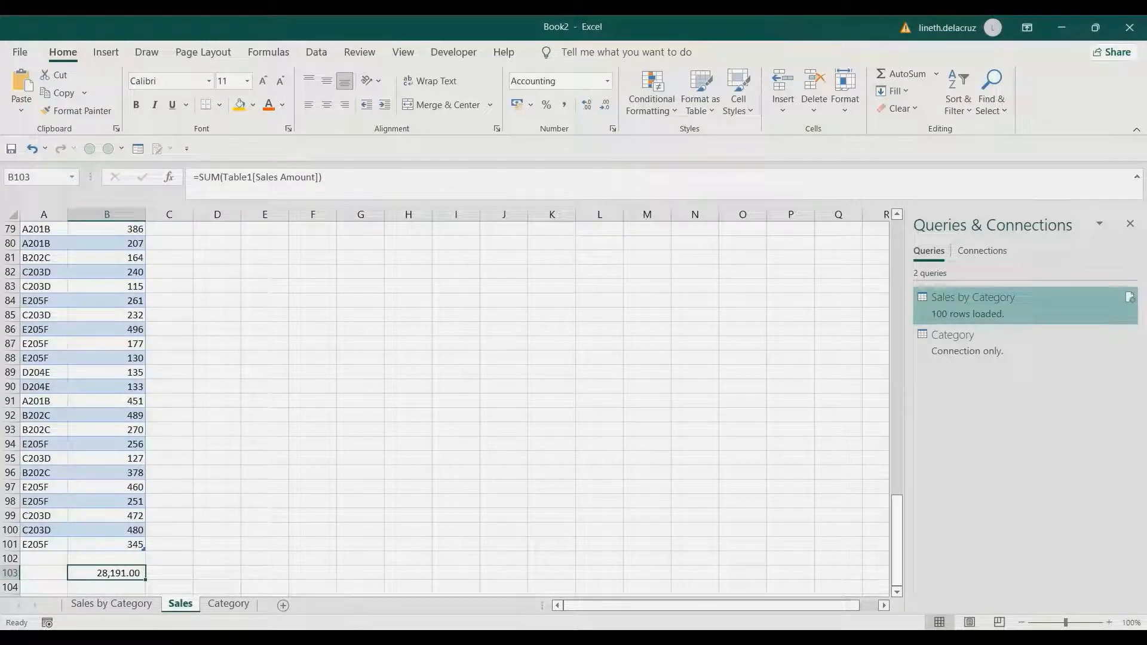
# - Duplicate the E205F Miscellaneous row of the Category table by copying it into row 7
pyautogui.hotkey('ctrl', 'pagedown')
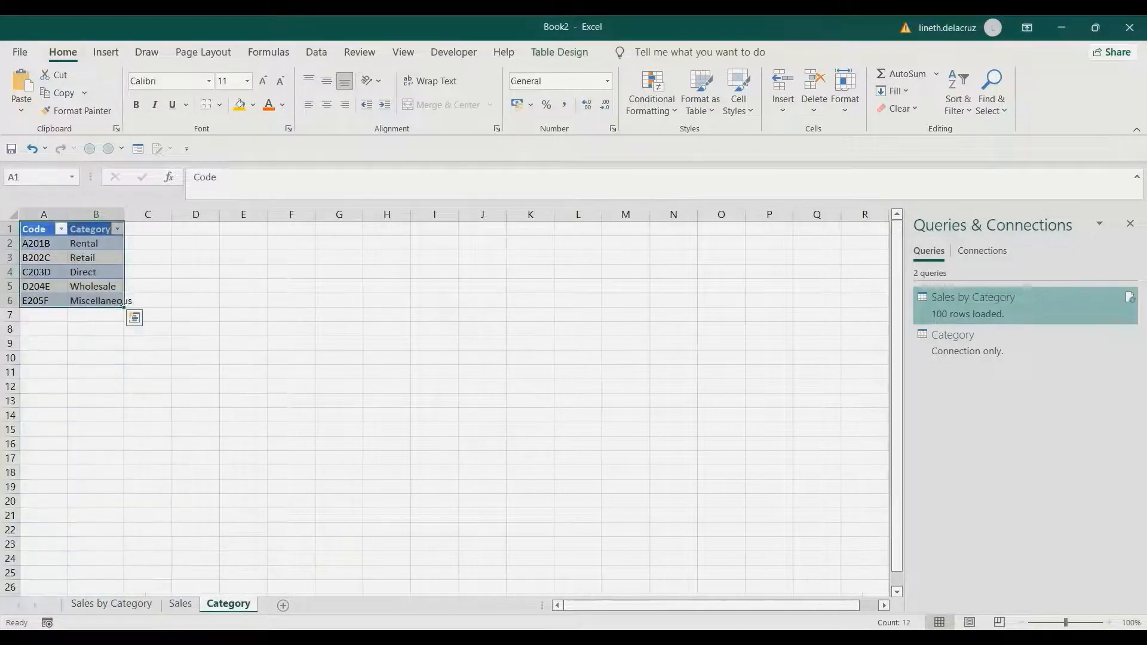
pyautogui.click(43, 301)
pyautogui.hotkey('shift', 'Right')
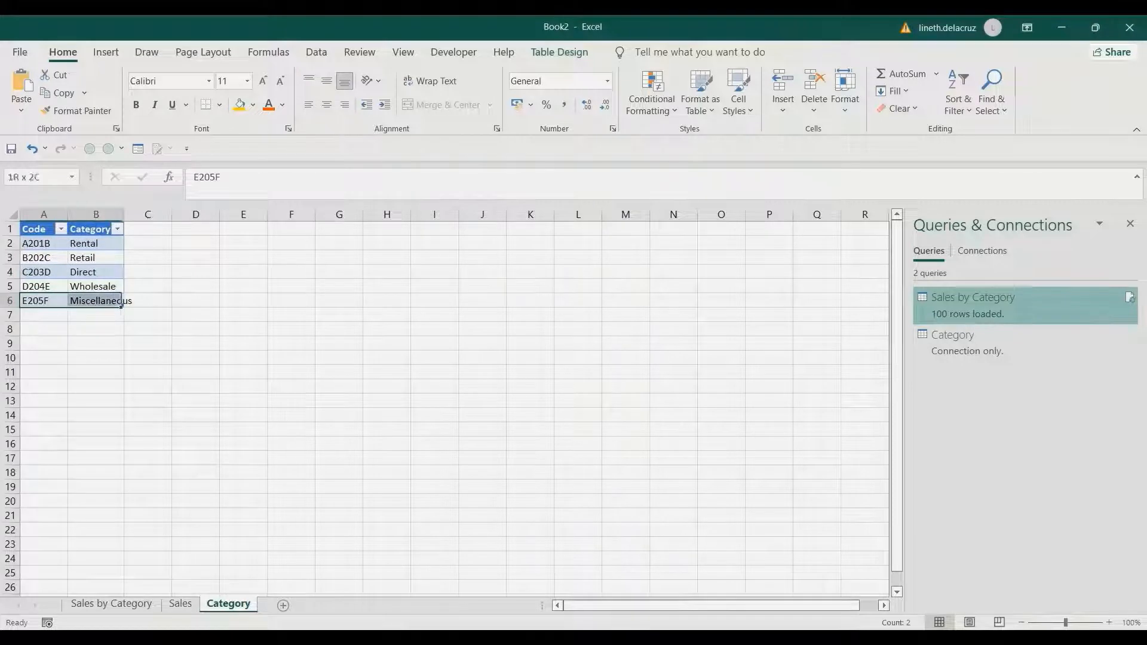
pyautogui.hotkey('ctrl', 'c')
pyautogui.press('Down')
pyautogui.hotkey('ctrl', 'v')
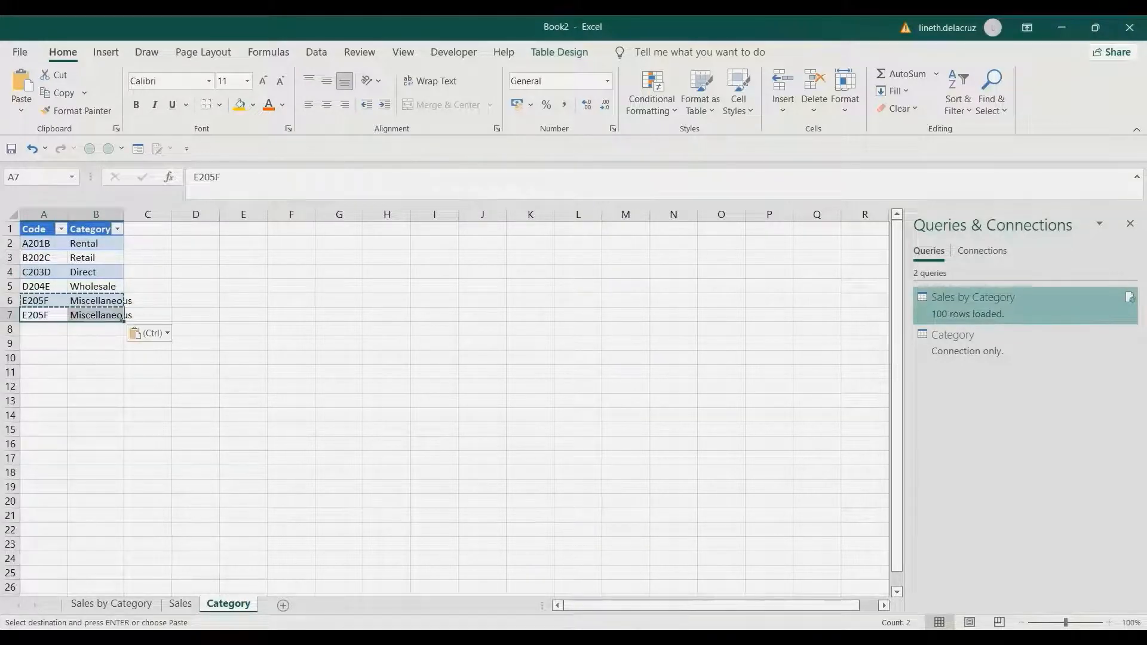
pyautogui.press('Escape')
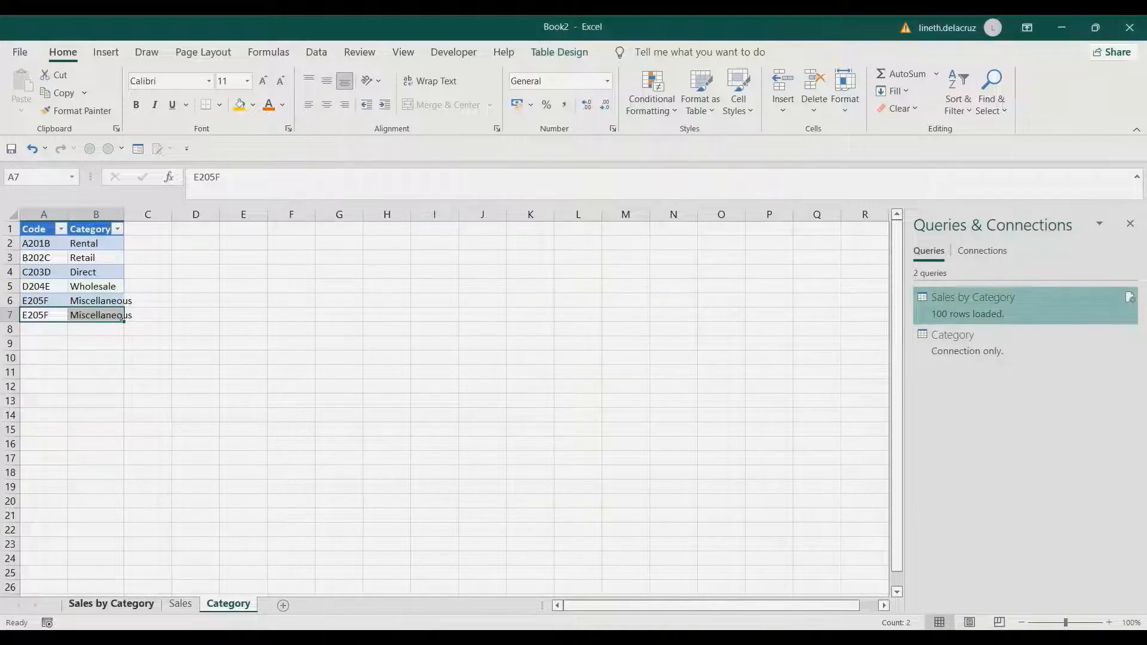
# - Refresh all queries and return to the Sales by Category sheet
pyautogui.click(317, 52)
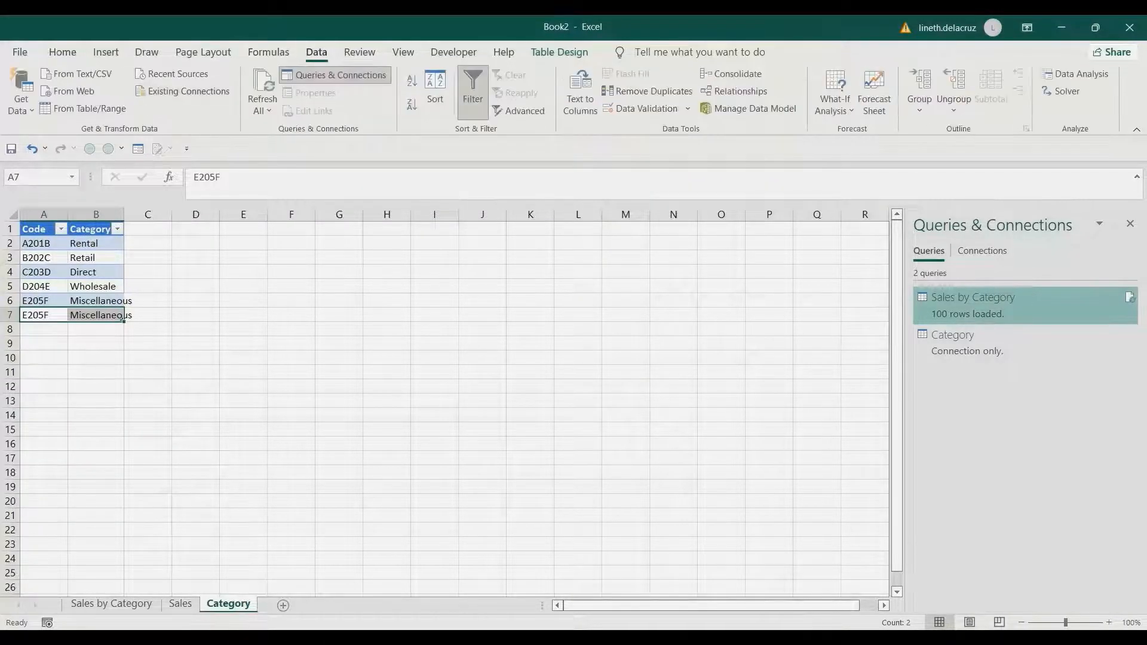
pyautogui.click(263, 82)
pyautogui.click(112, 604)
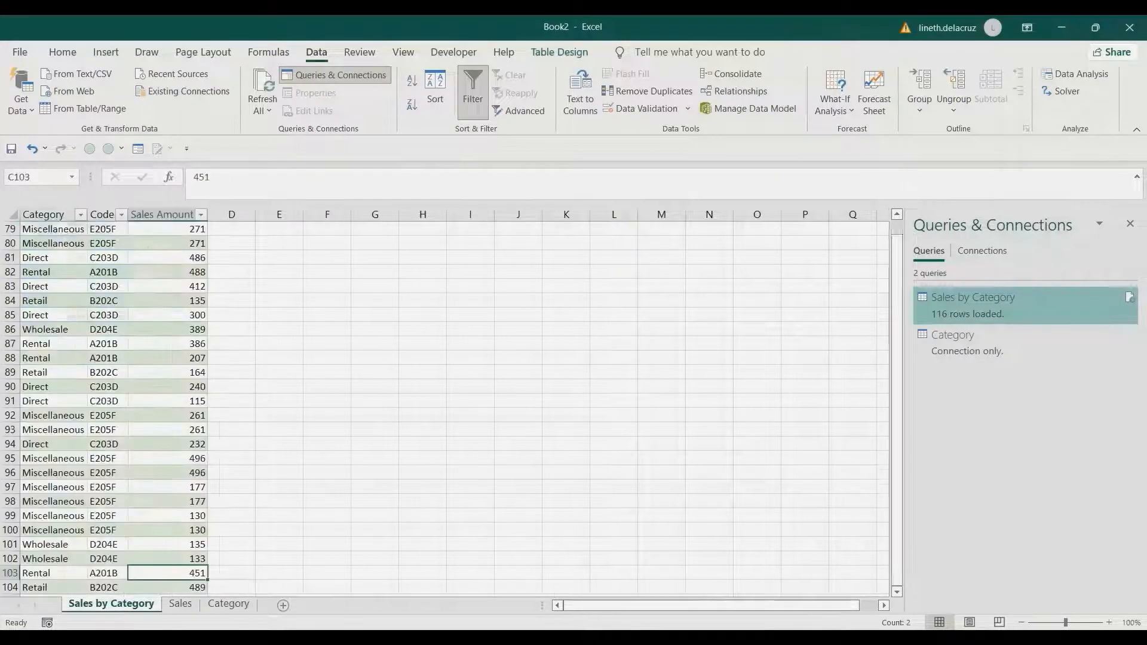
pyautogui.click(168, 487)
# - Examine the bottom rows and totals of the Sales by Category and Sales sheets
pyautogui.hotkey('ctrl', 'Down')
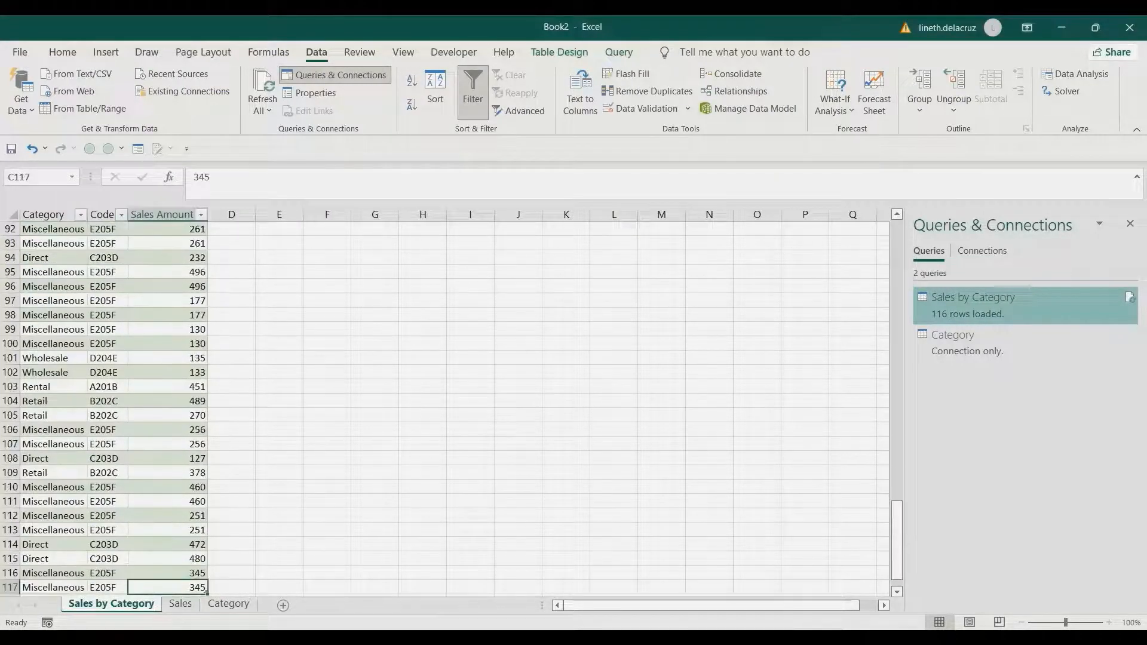
pyautogui.scroll(-2, 168, 487)
pyautogui.click(168, 530)
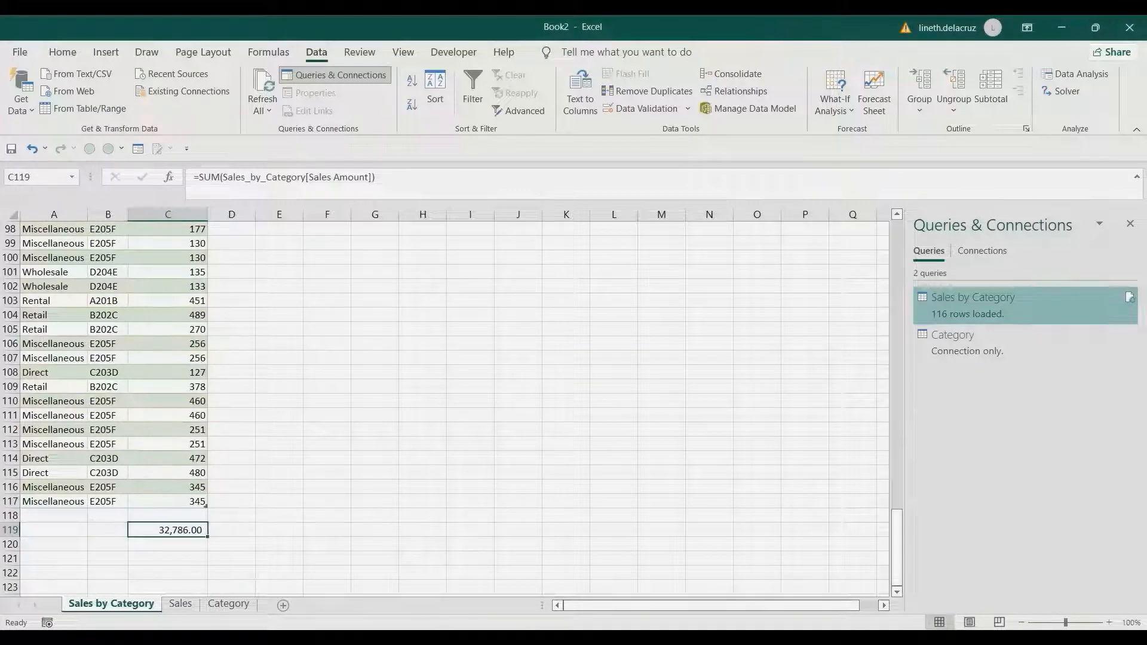
pyautogui.hotkey('ctrl', 'pagedown')
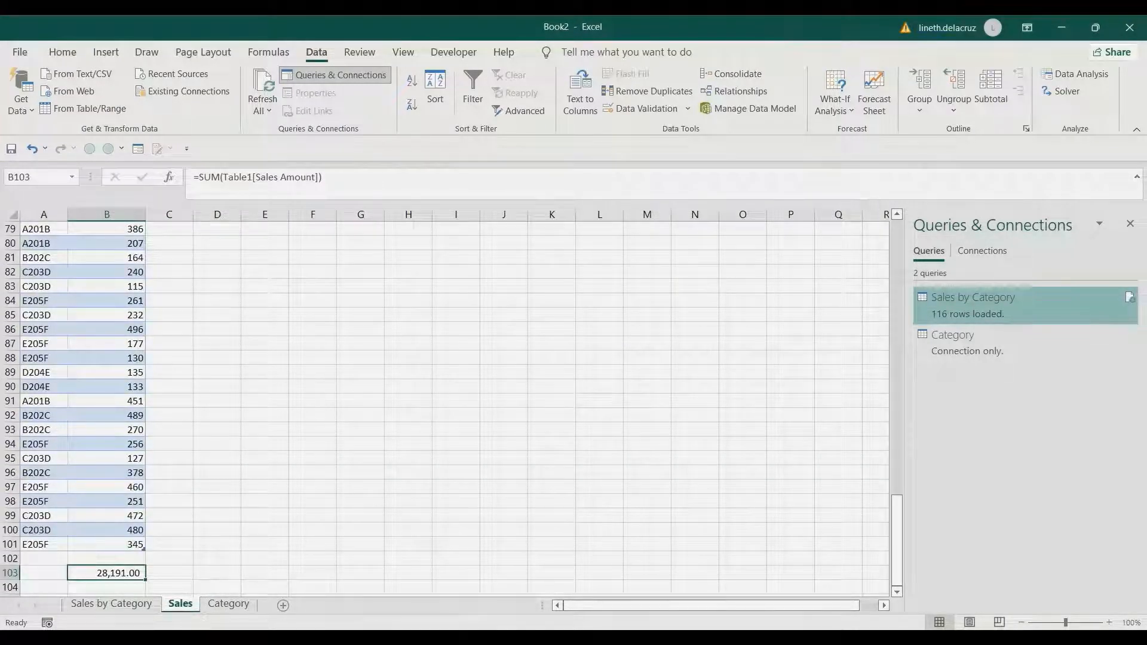
pyautogui.hotkey('ctrl', 'pageup')
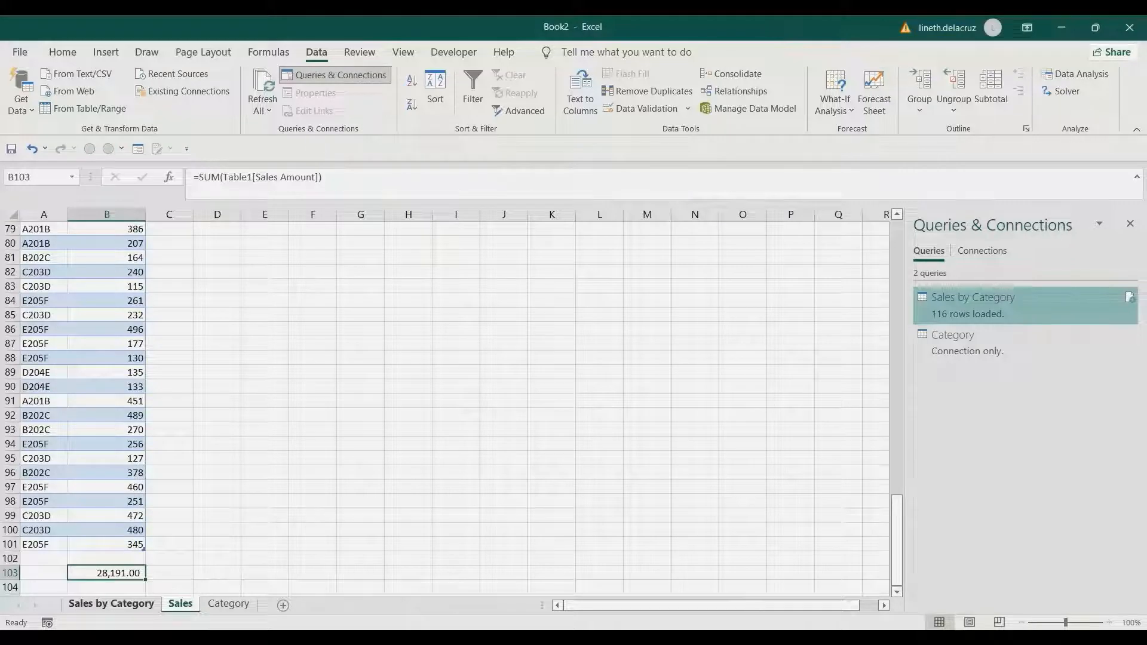
pyautogui.moveTo(53, 487)
pyautogui.mouseDown()
pyautogui.moveTo(170, 488)
pyautogui.moveTo(173, 502)
pyautogui.mouseUp()
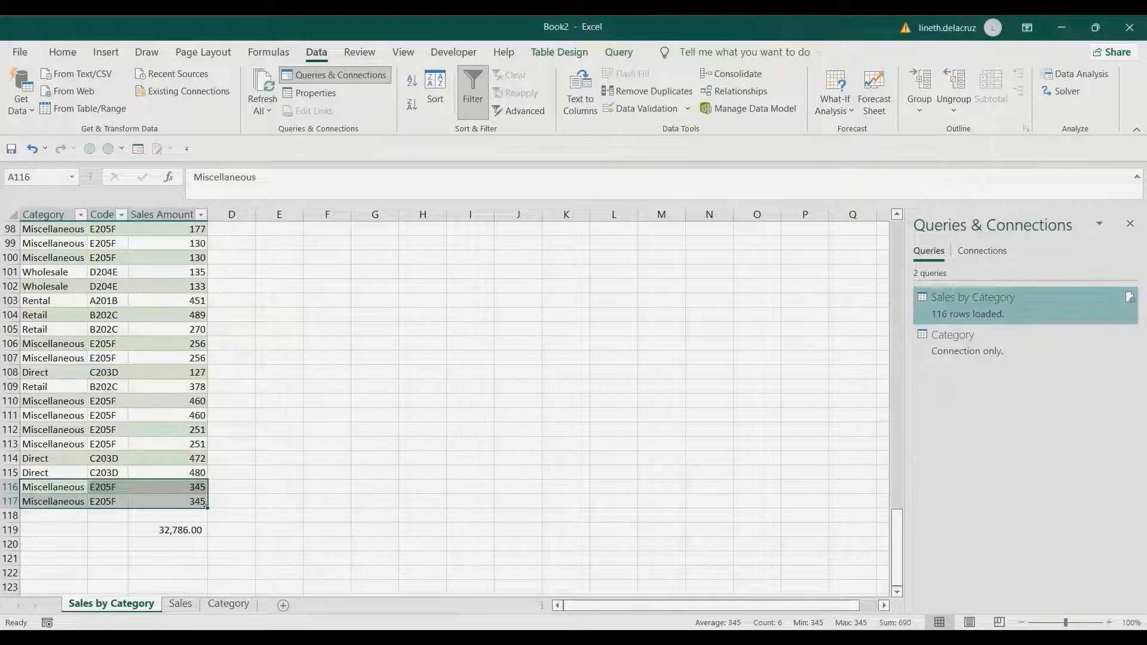
# - Reopen the Sales by Category query and inspect the nested table of an E205F row in the merge step
pyautogui.doubleClick(972, 297)
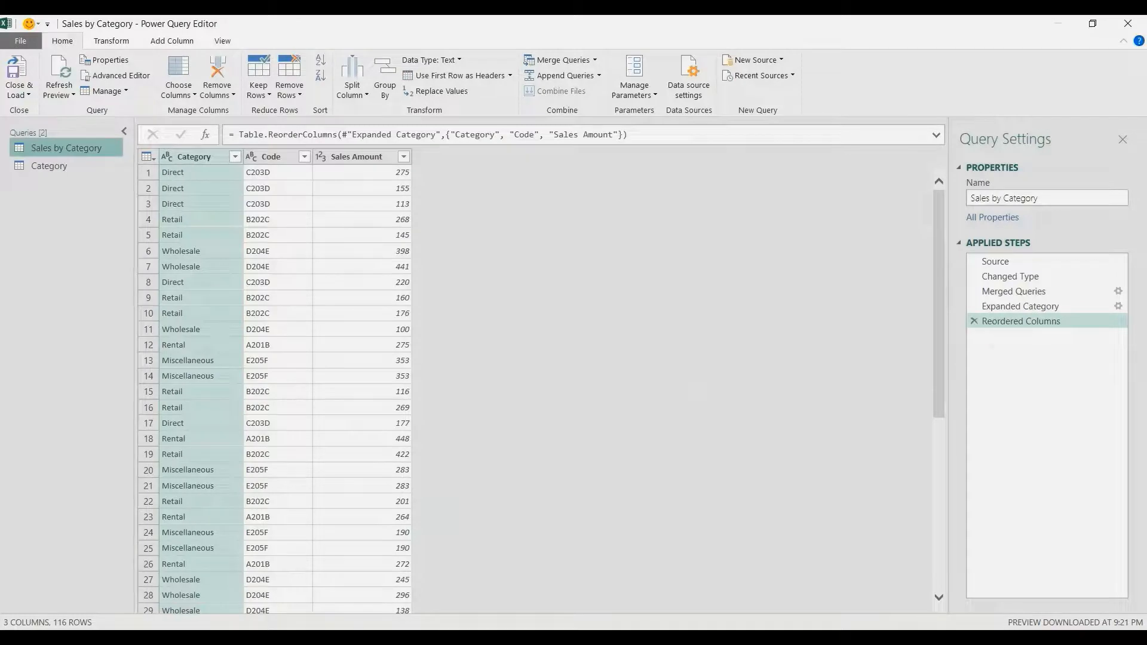
pyautogui.click(1014, 293)
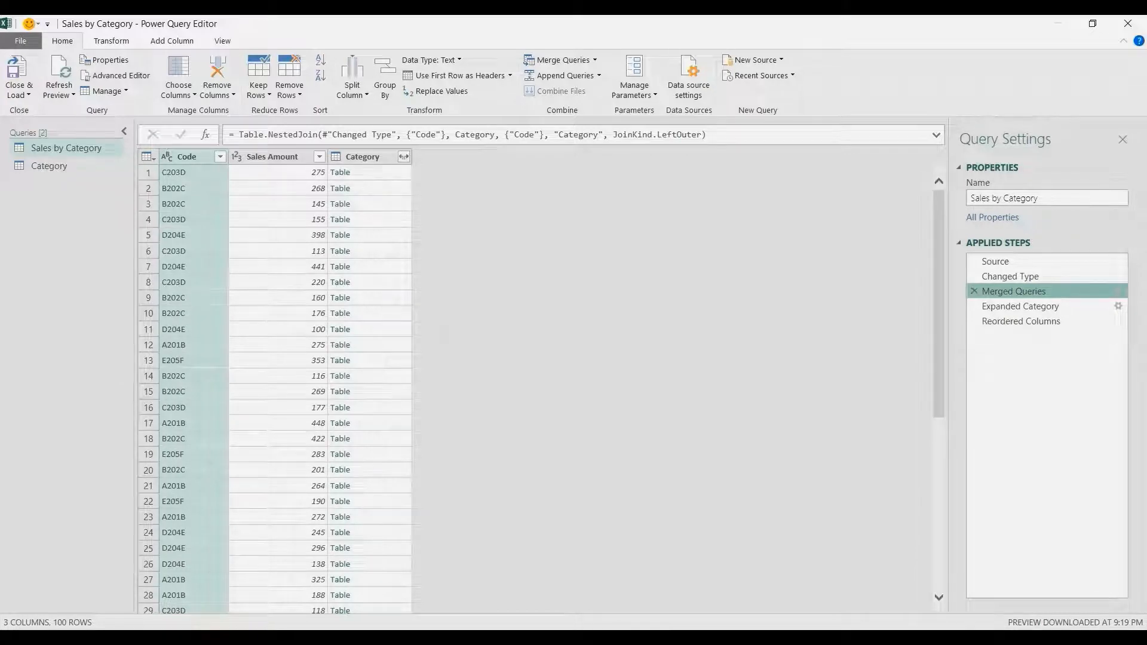
pyautogui.click(377, 455)
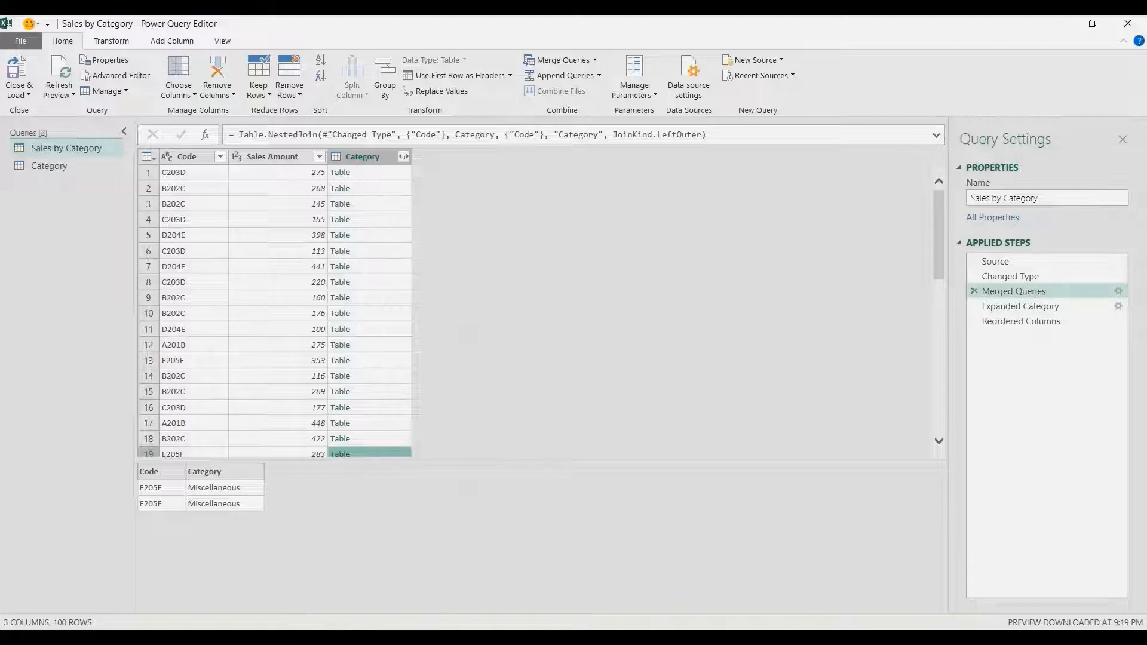
# - Refresh the Category query's preview and remove duplicate rows from it
pyautogui.click(49, 167)
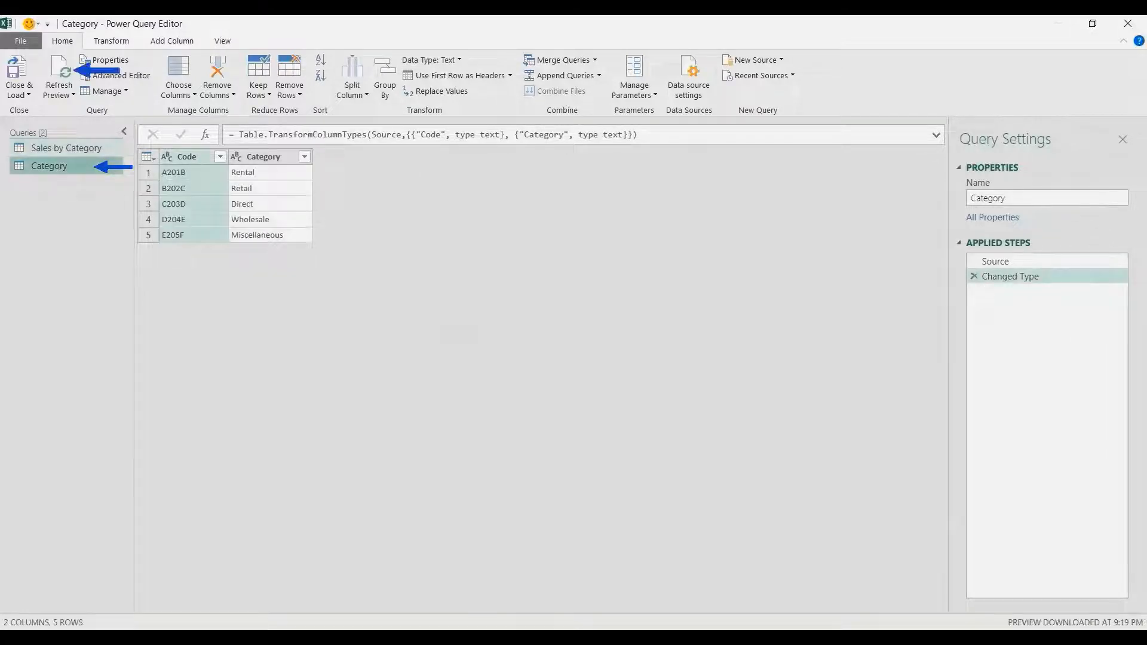
pyautogui.click(58, 72)
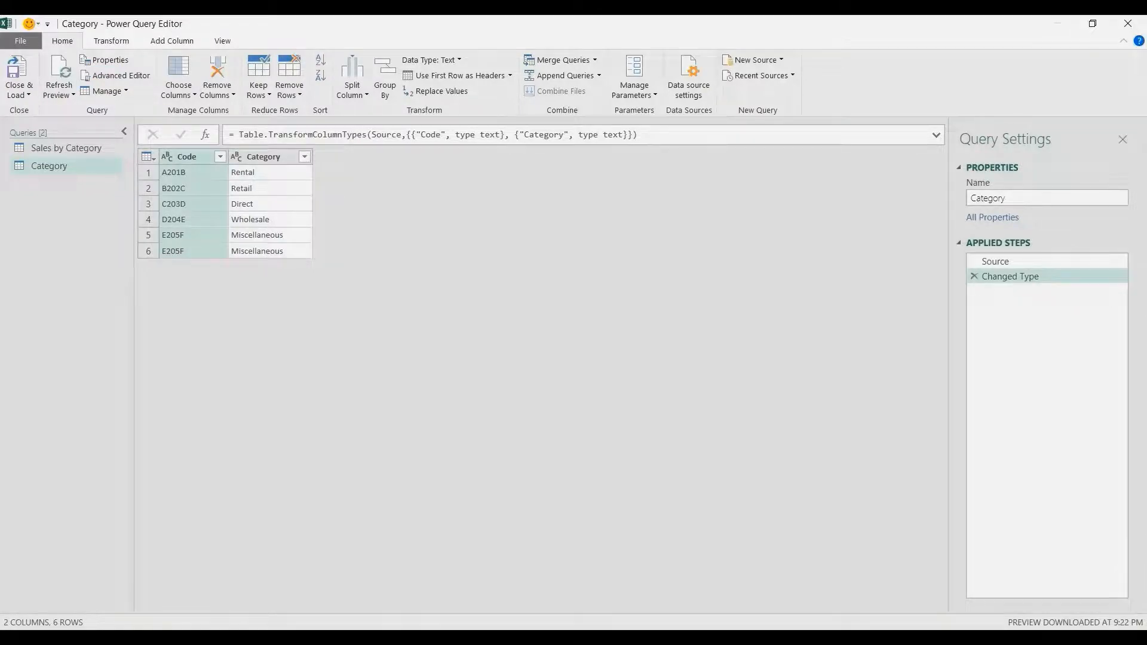
pyautogui.keyDown('ctrl'); pyautogui.click(263, 157); pyautogui.keyUp('ctrl')
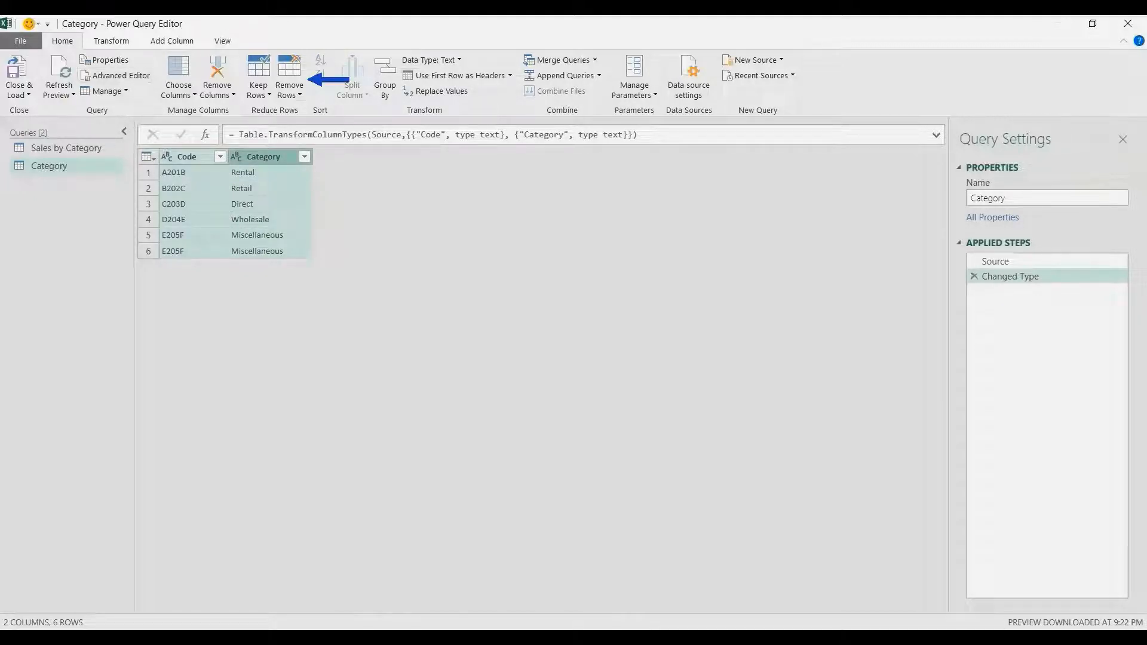
pyautogui.click(289, 89)
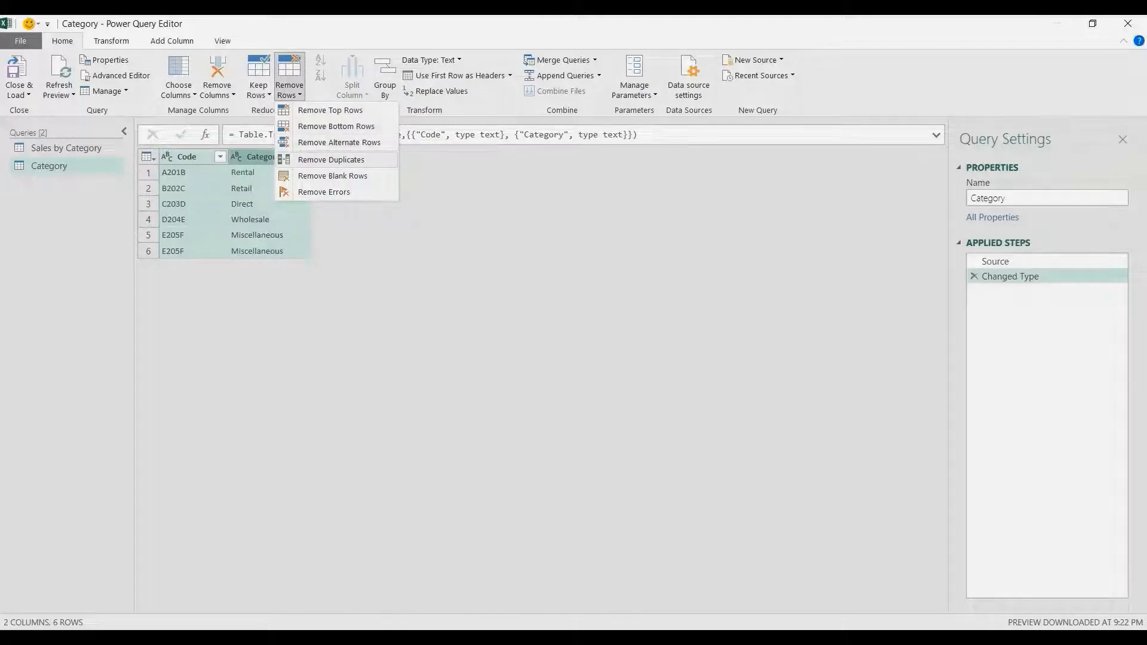
pyautogui.click(332, 160)
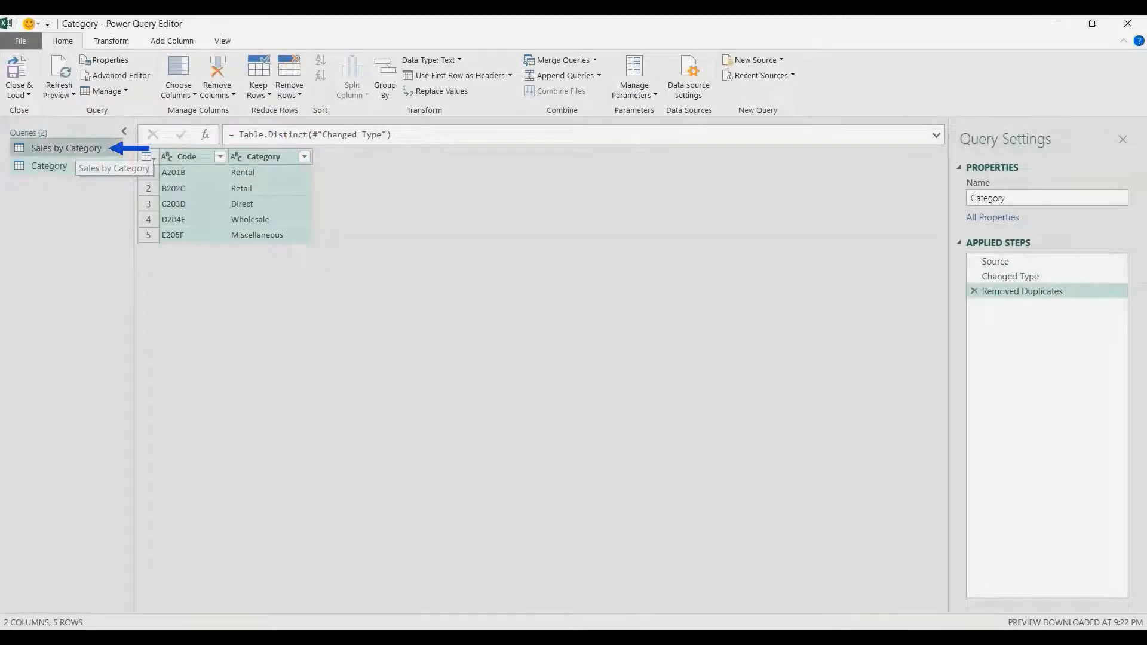
# - Reopen the Sales by Category query, inspect the nested table of the row 19 E205F entry in the merge step, and return to the final step
pyautogui.click(78, 149)
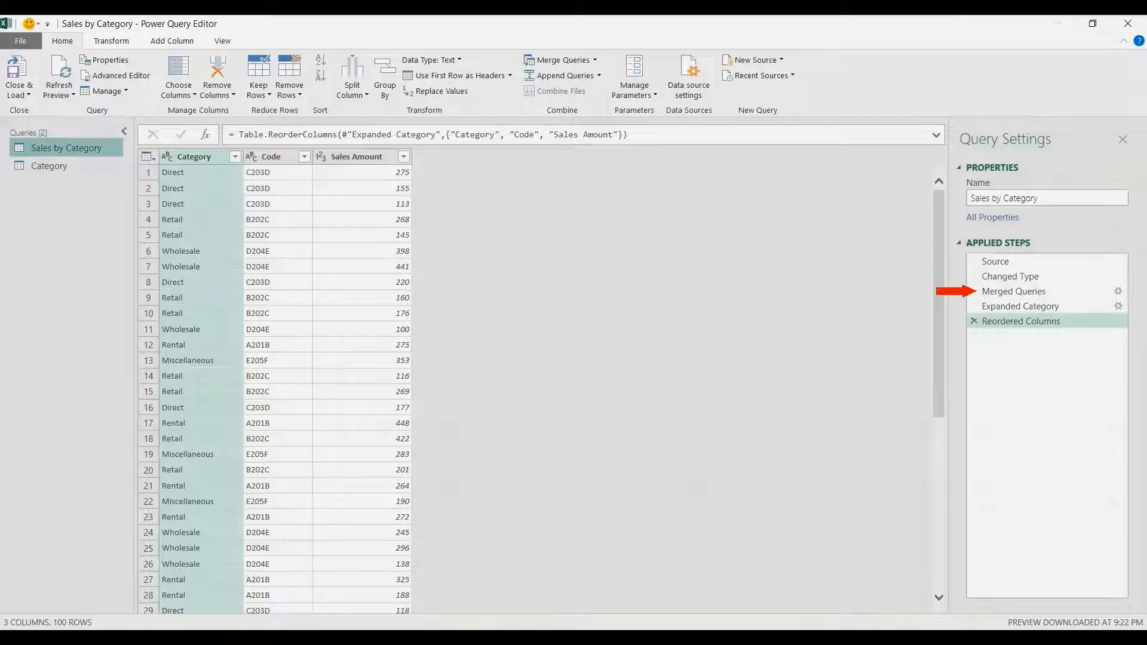
pyautogui.click(1014, 291)
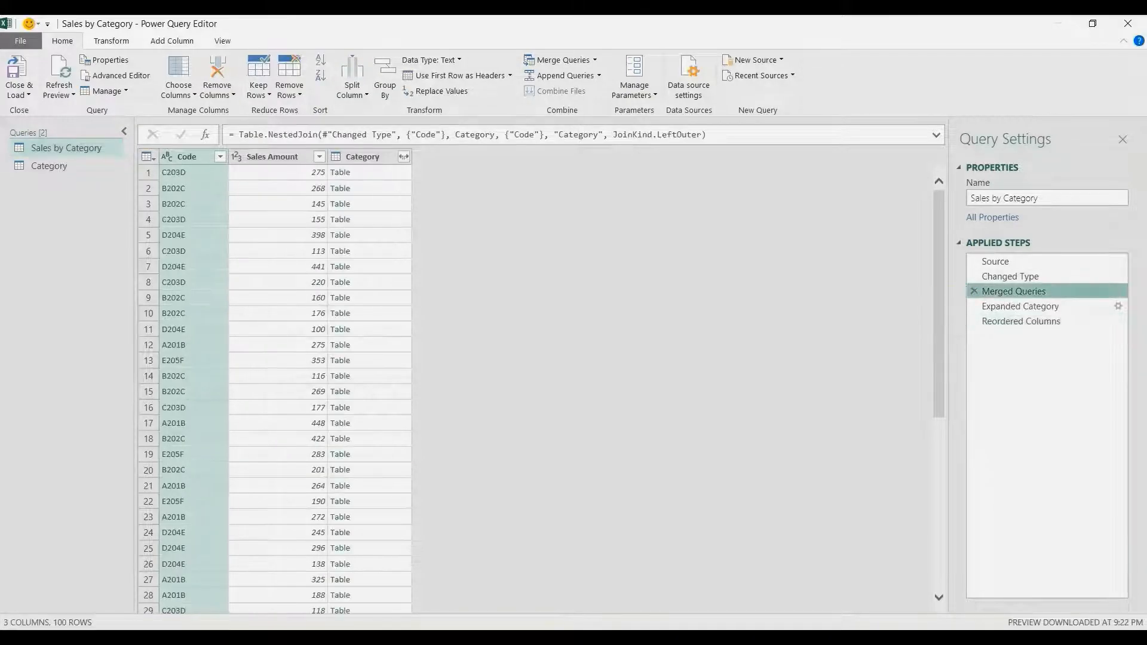
pyautogui.click(180, 455)
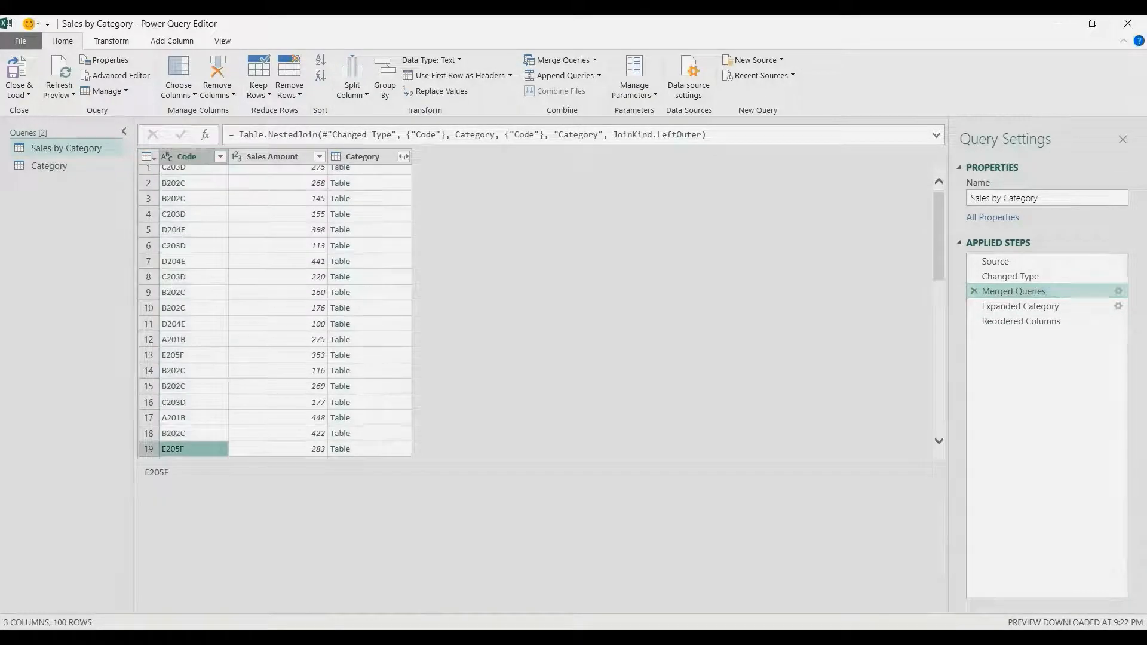
pyautogui.click(369, 449)
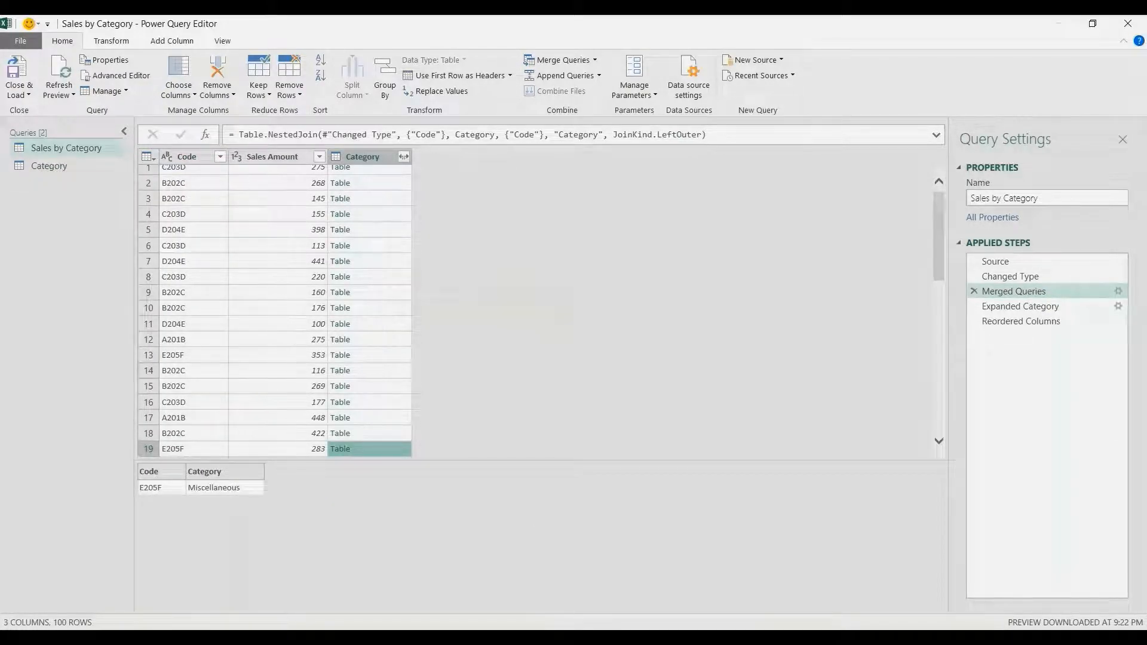
pyautogui.click(1021, 321)
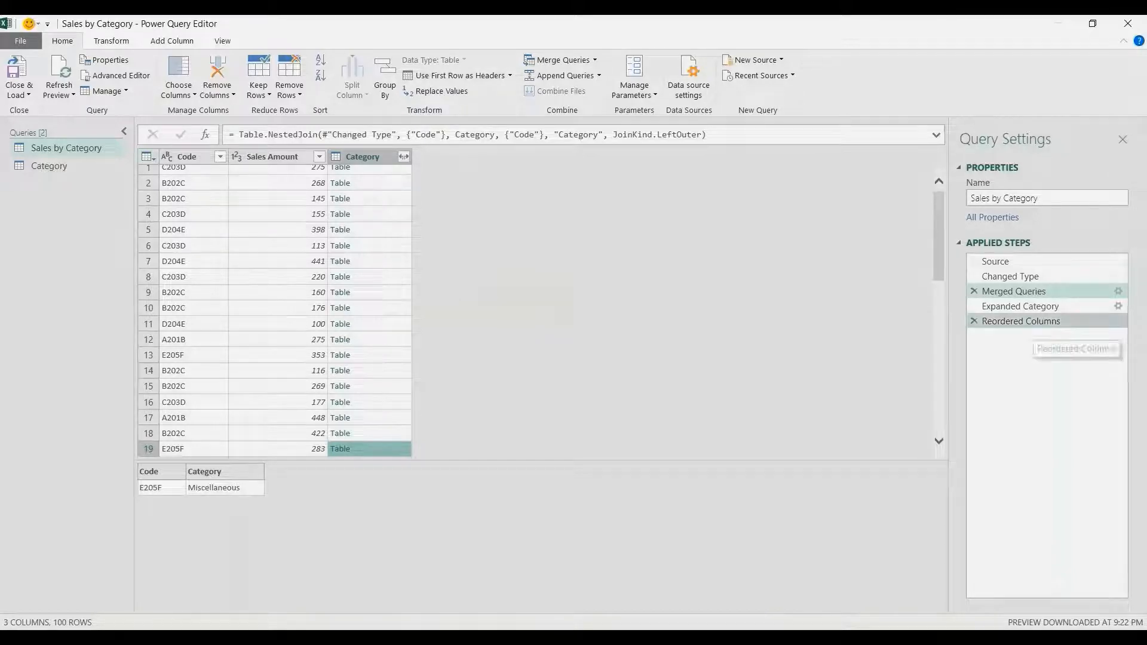
# - Close and load the Sales by Category query to the worksheet and refresh all queries
pyautogui.click(18, 94)
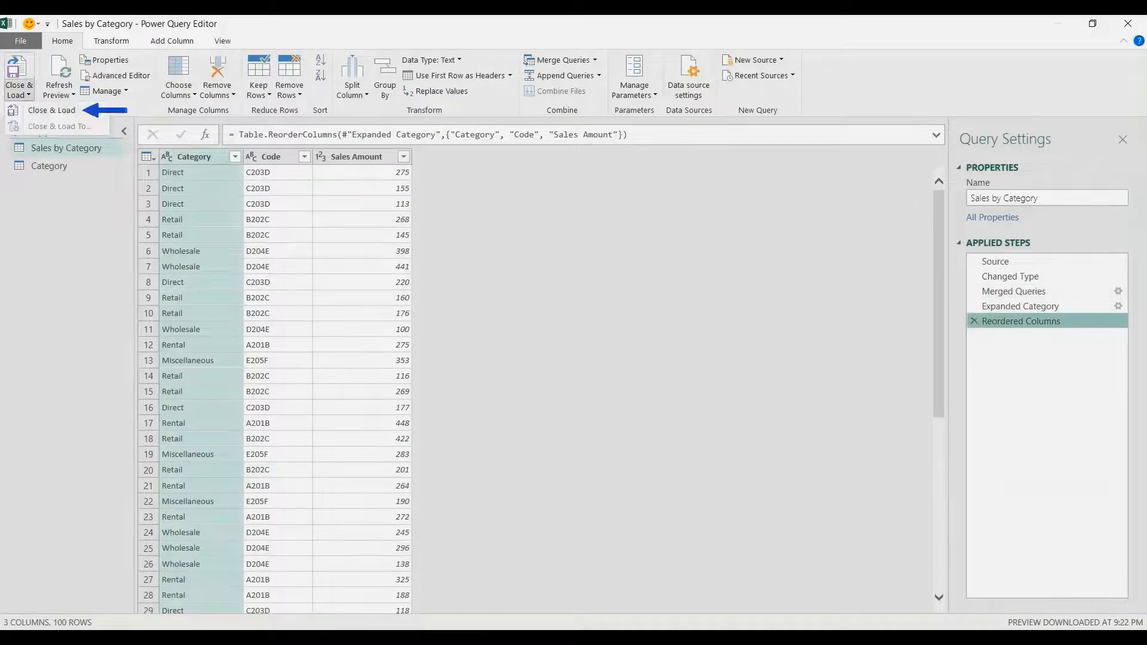
pyautogui.click(35, 105)
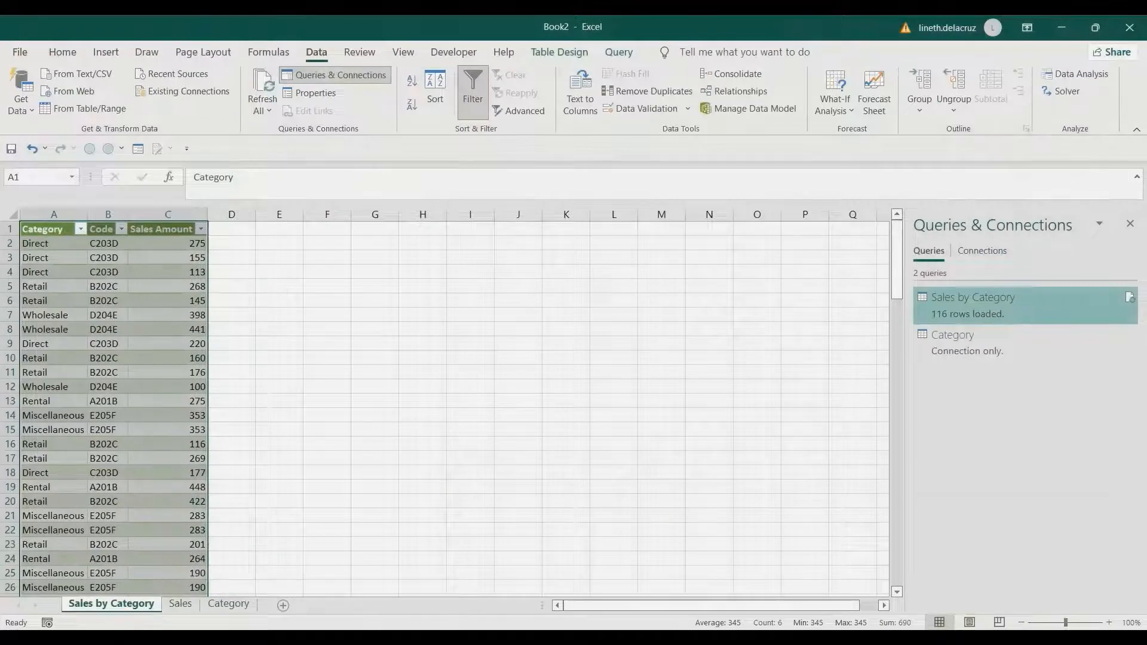
pyautogui.click(262, 90)
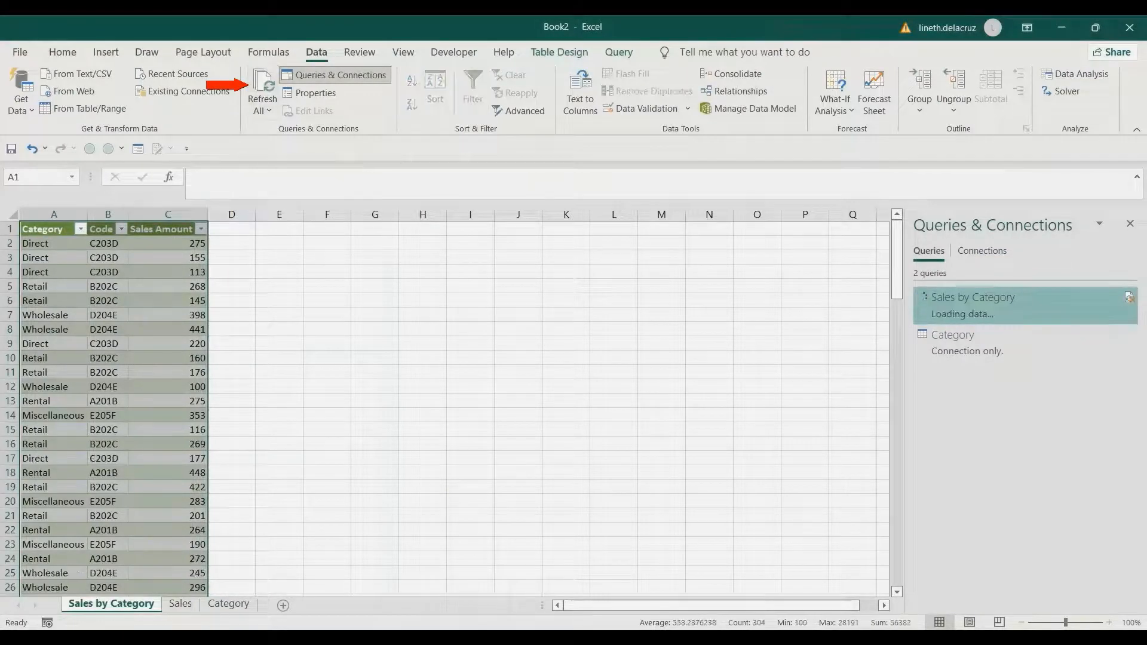
# - Examine the bottom rows and total of the Sales by Category sheet, then the Sales sheet
pyautogui.hotkey('ctrl', 'Down')
pyautogui.hotkey('ctrl', 'Down')
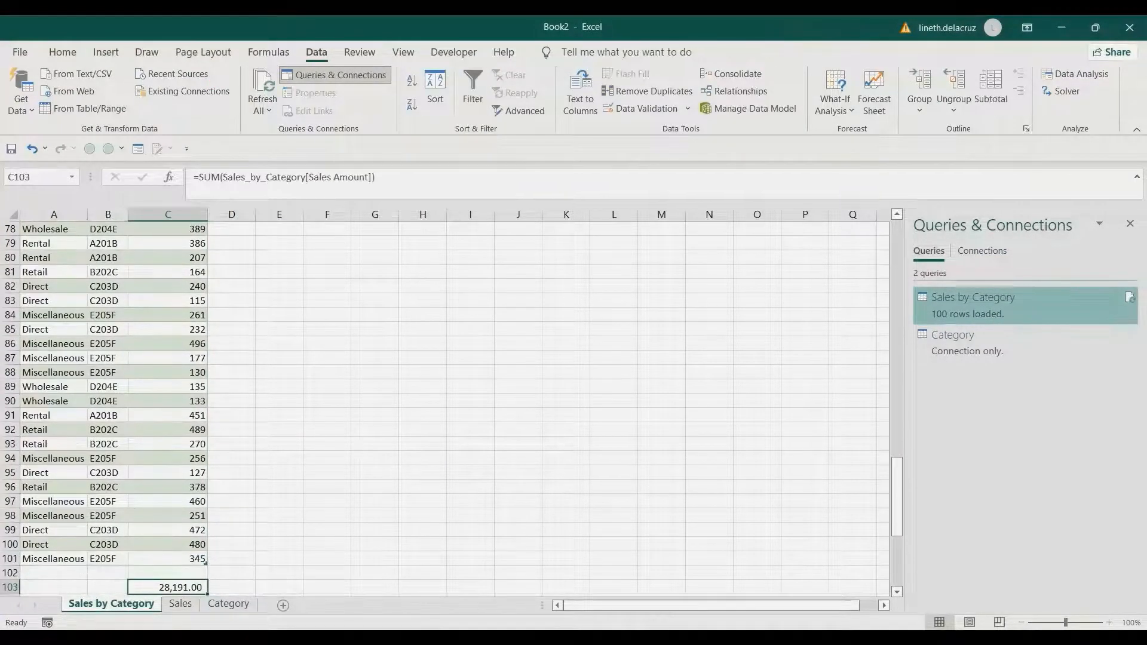
pyautogui.scroll(-3, 445, 410)
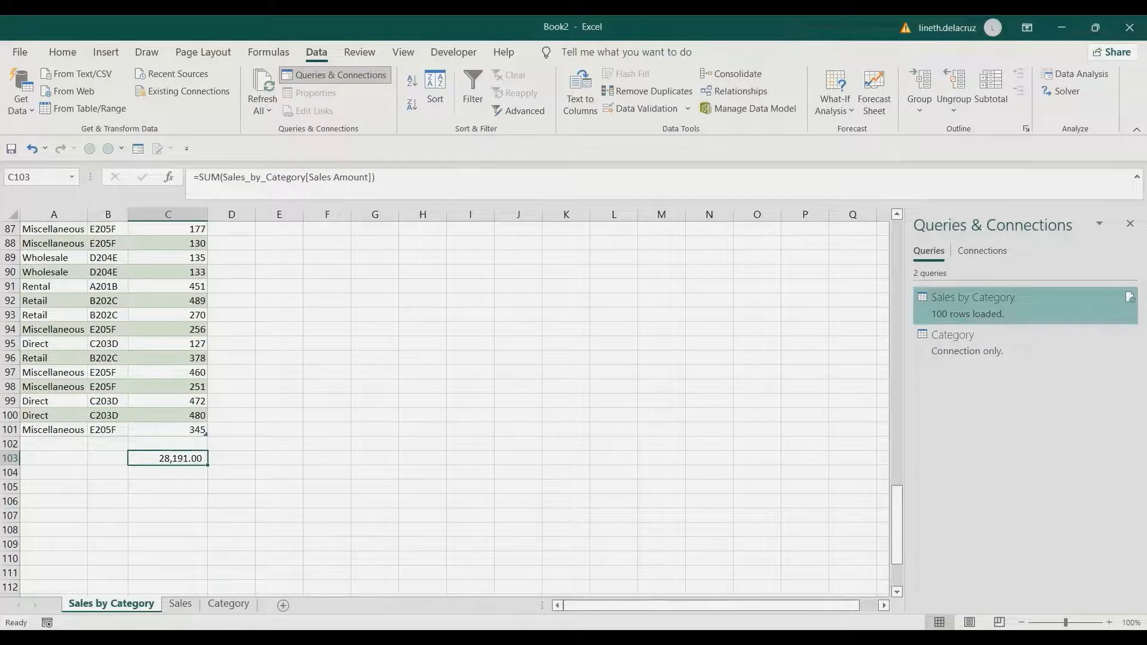
pyautogui.click(180, 604)
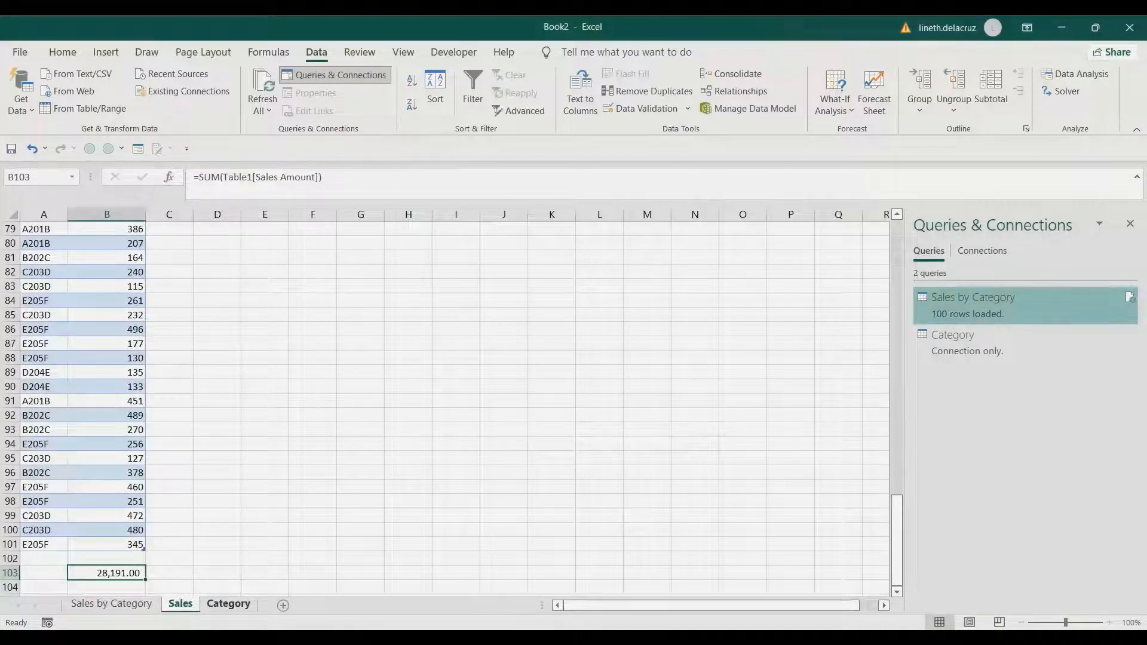
# - On the Category sheet, copy the lookup table range A1:B7 and paste it below starting at A8
pyautogui.click(228, 603)
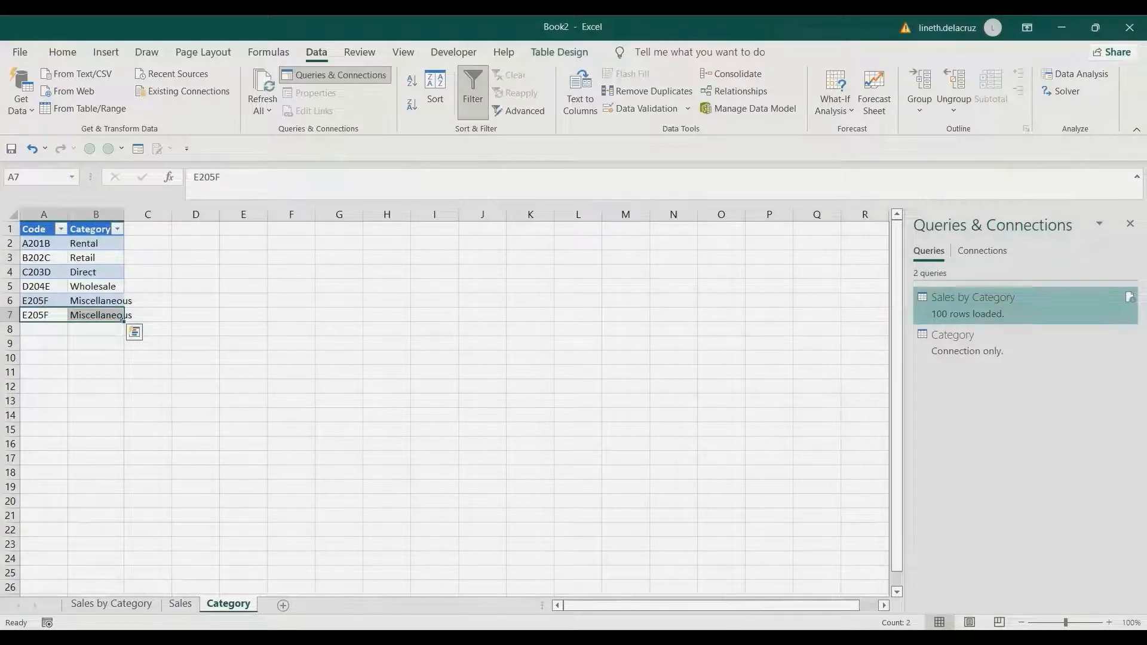
pyautogui.click(43, 301)
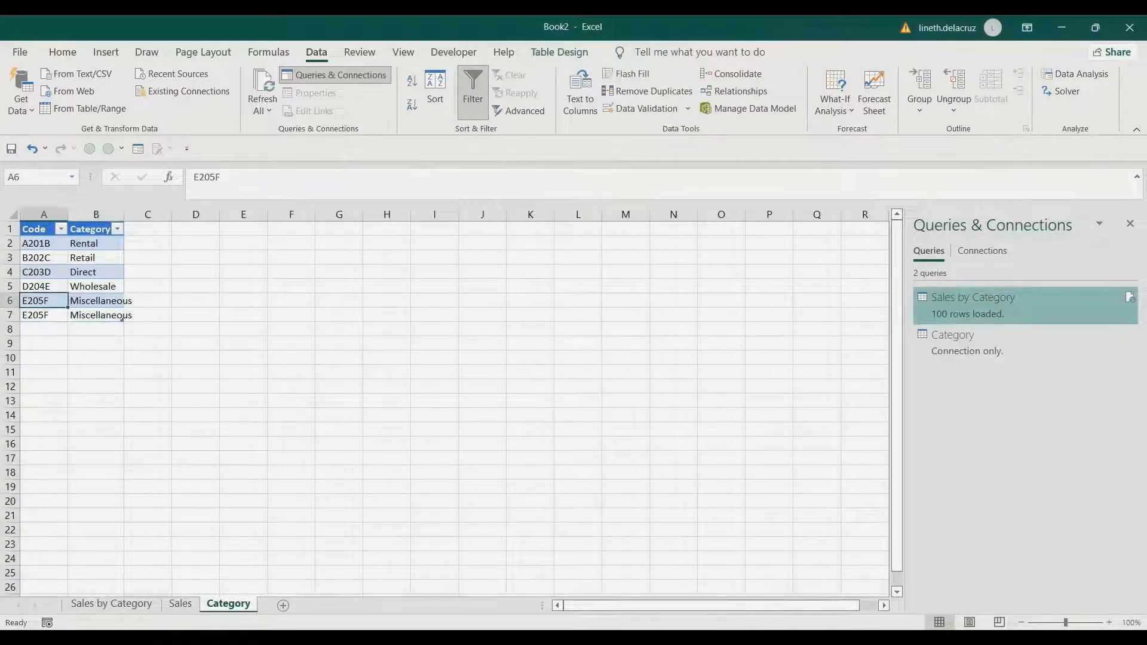
pyautogui.moveTo(36, 243); pyautogui.dragTo(107, 317)
pyautogui.hotkey('ctrl', 'c')
pyautogui.click(43, 329)
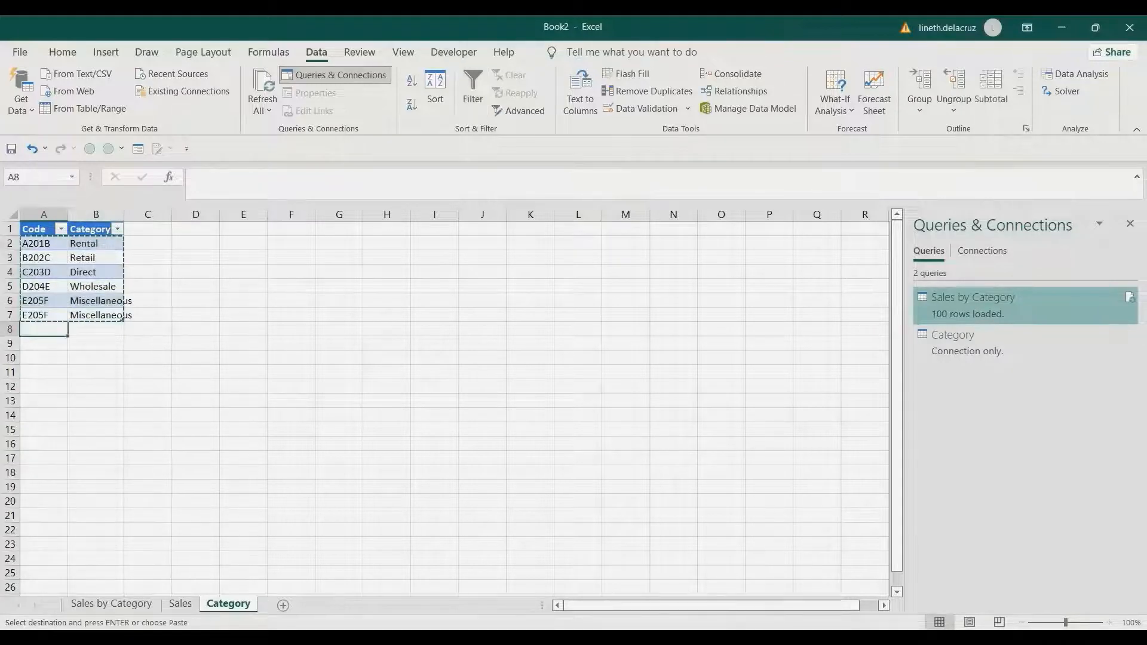
pyautogui.hotkey('ctrl', 'v')
# - Return to the Sales by Category sheet and refresh all queries
pyautogui.hotkey('ctrl', 'pageup')
pyautogui.hotkey('ctrl', 'pageup')
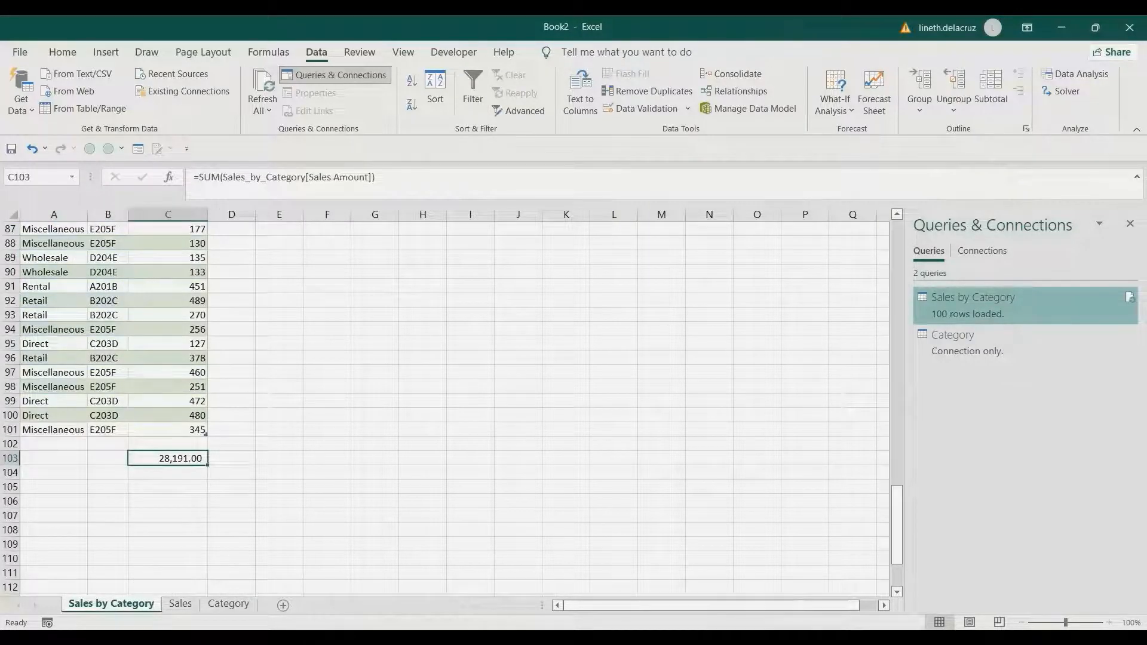
pyautogui.hotkey('ctrl', 'alt', 'F5')
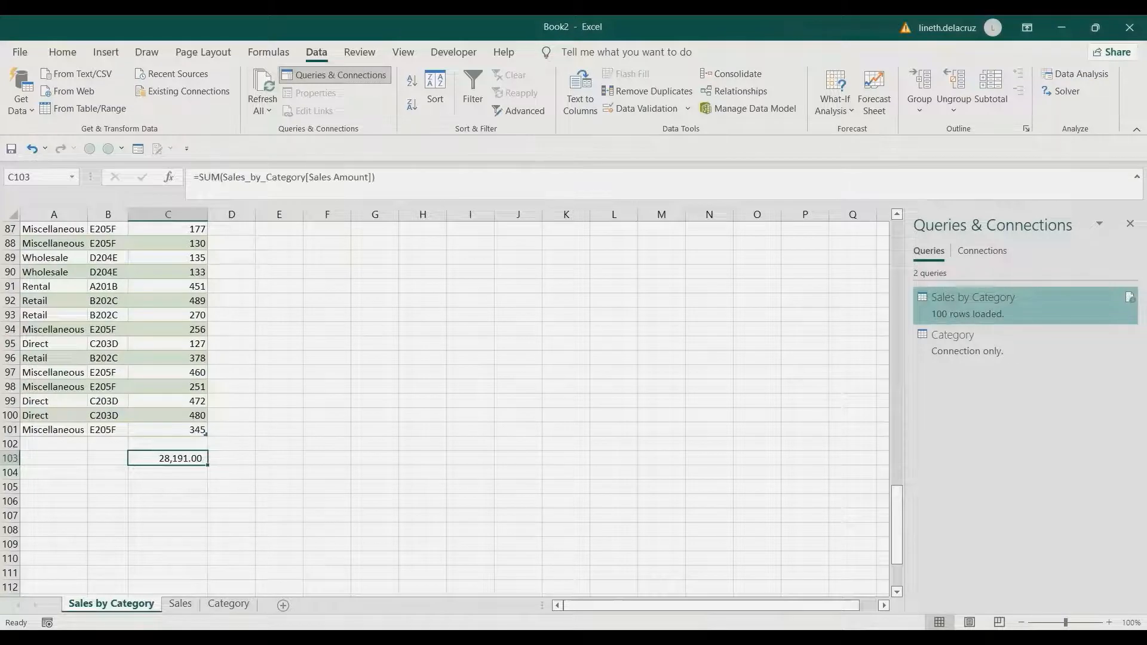